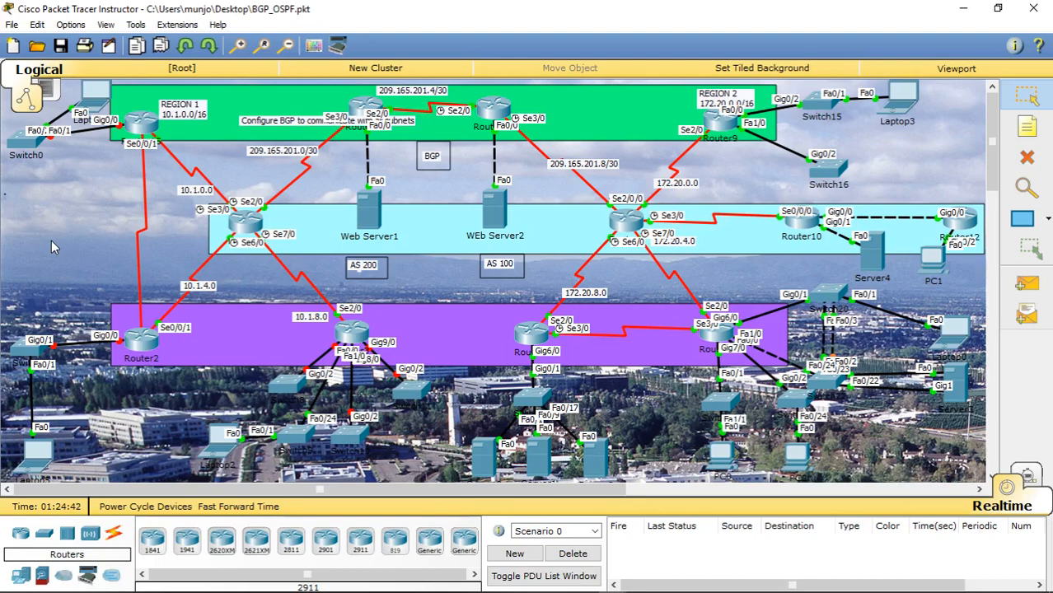
Open the command line of the REGION 1 router beside Switch0 and enter global configuration mode.
left_click(141, 126)
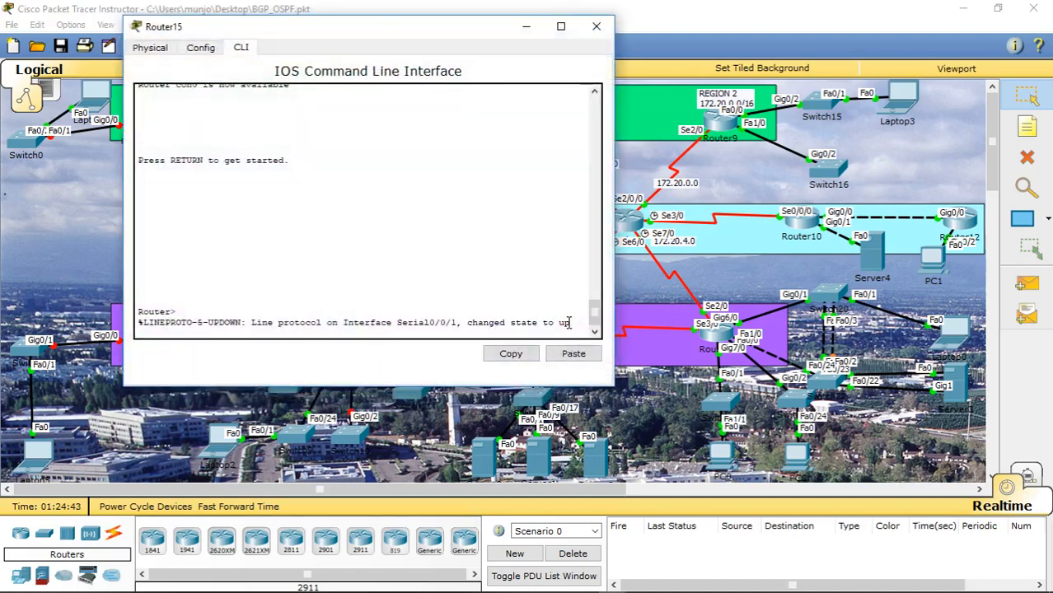
key("Return")
key("Return")
type("er>e")
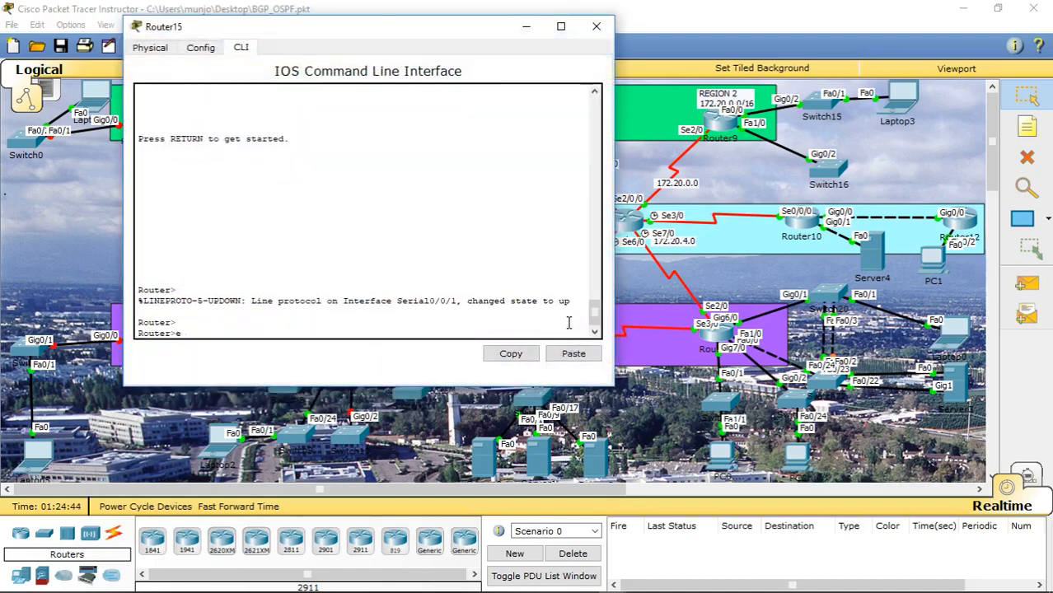
type("n")
key("Tab")
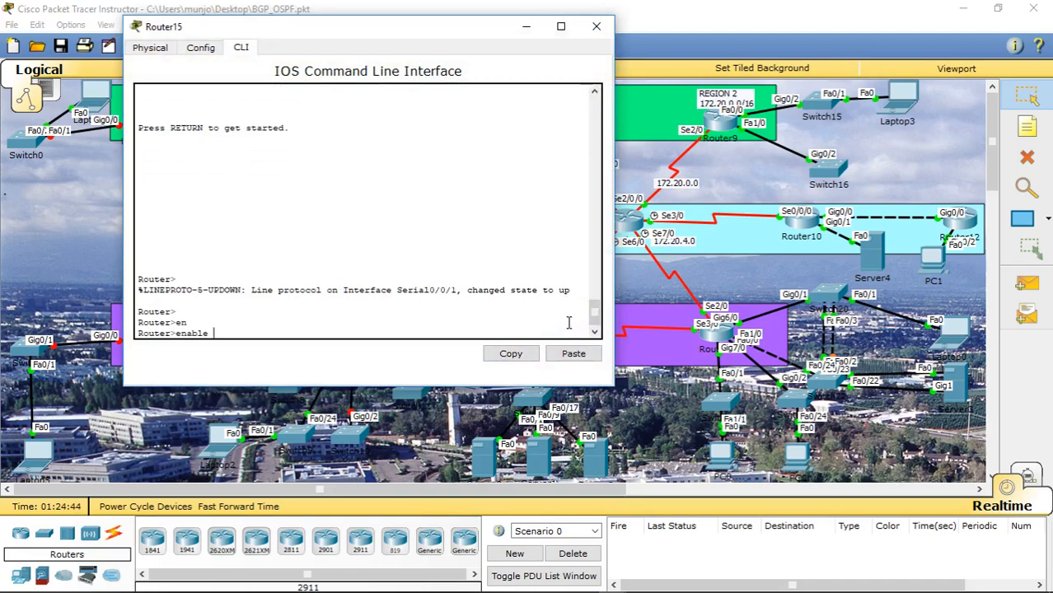
key("Return")
type("conf")
key("Tab")
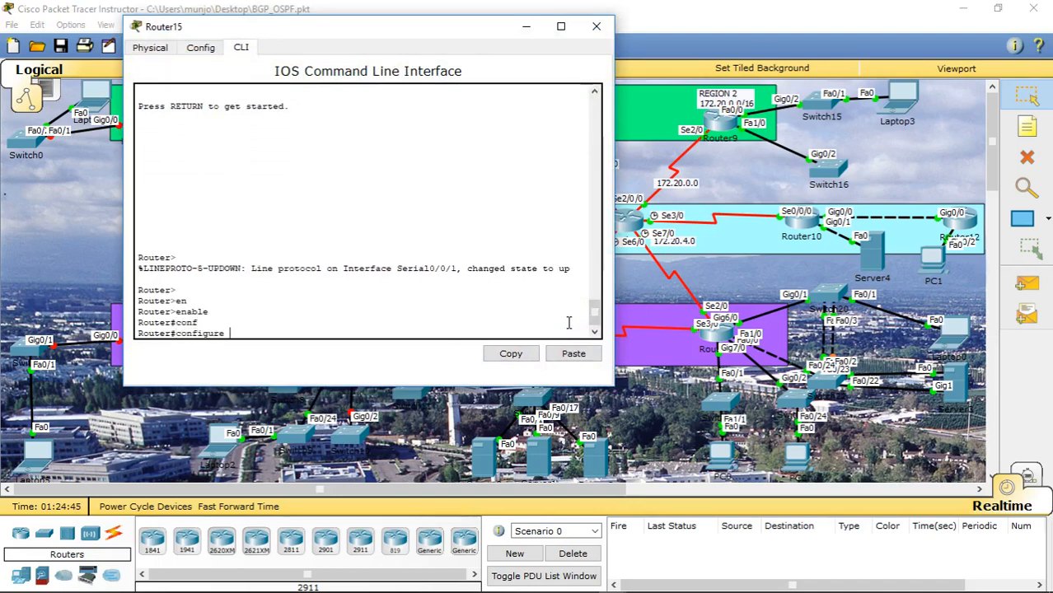
type("t")
key("Return")
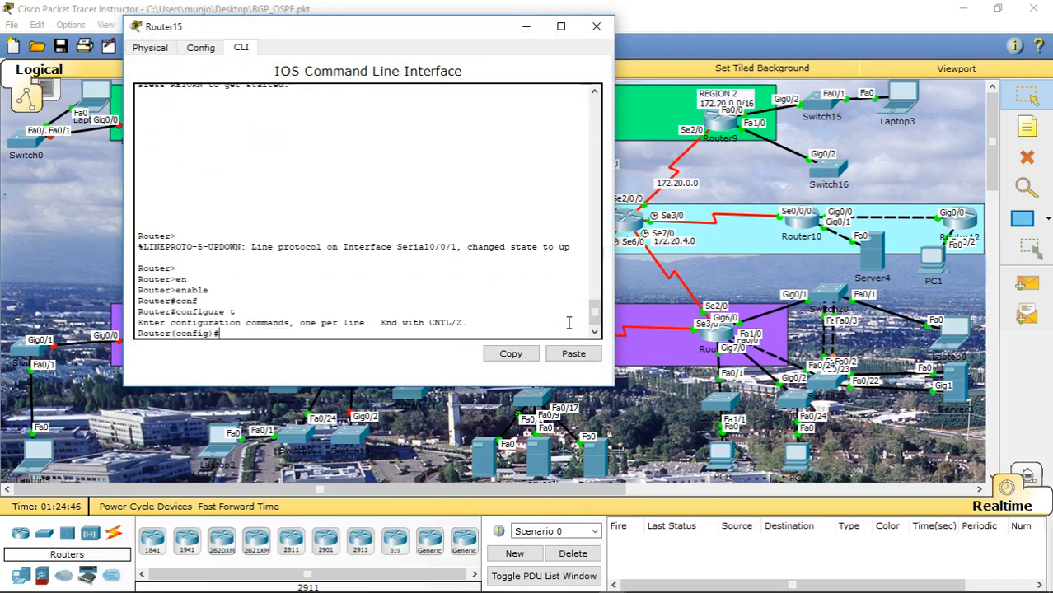
Enable IPv6 unicast routing on the router.
type("ipv")
key("Tab")
type("u")
key("Tab")
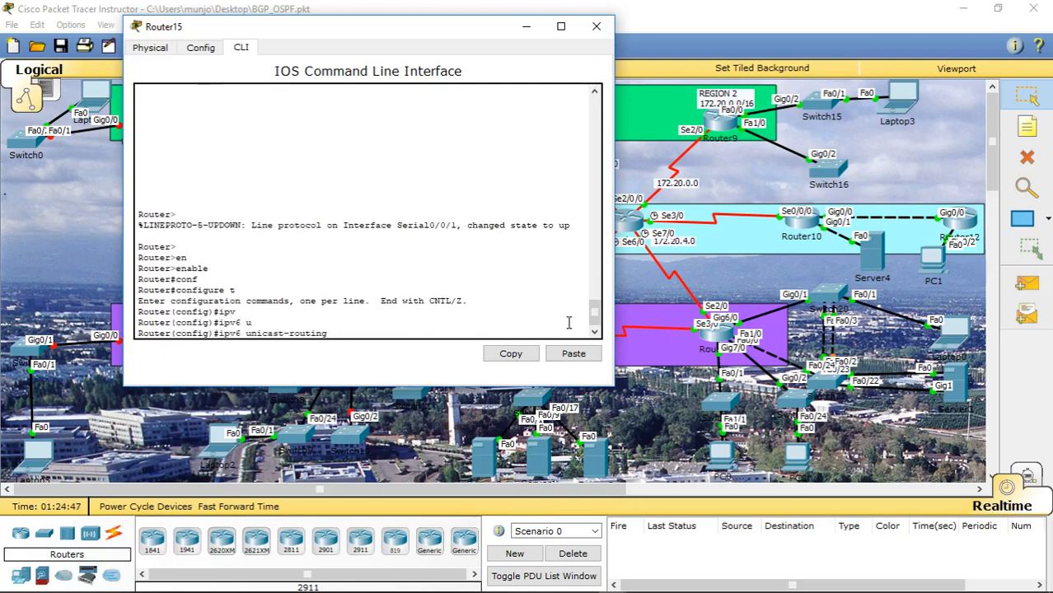
key("Return")
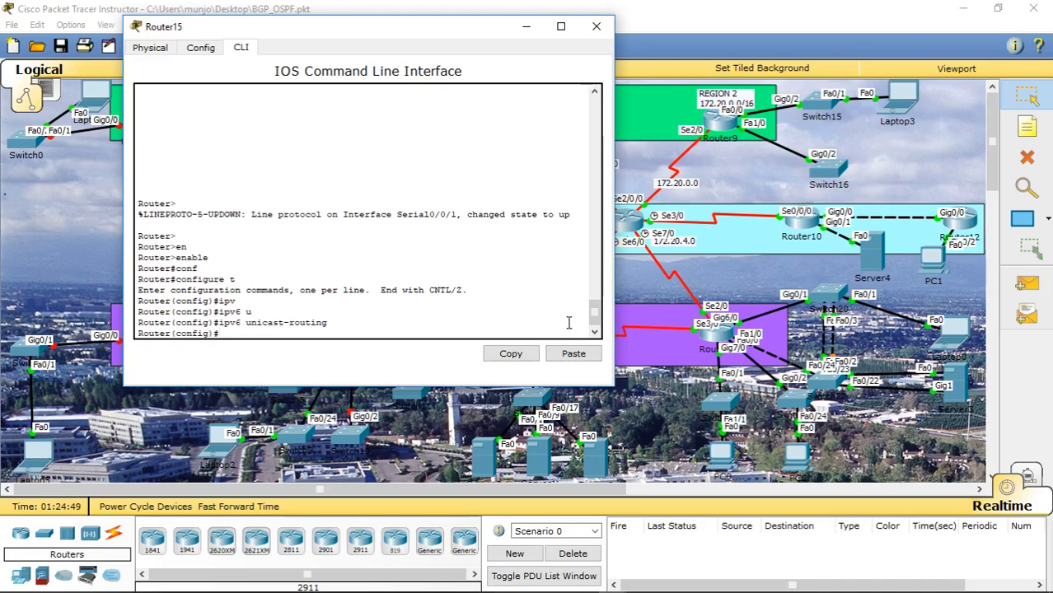
Assign the IPv6 address 2001:201:60::1/64 to interface g0/0.
type("int g0/0")
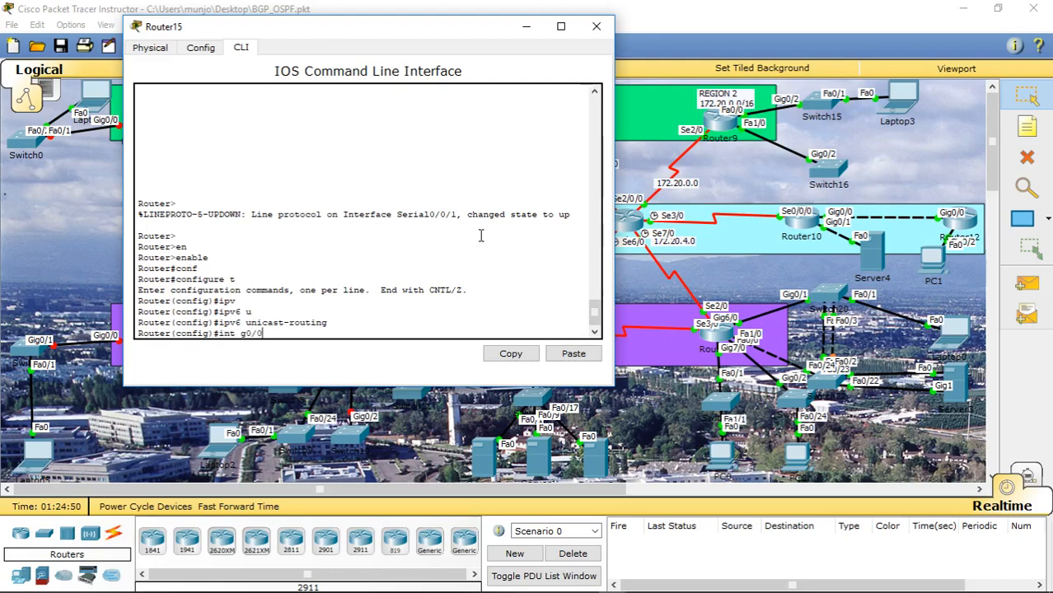
left_click_drag(321, 37, 410, 72)
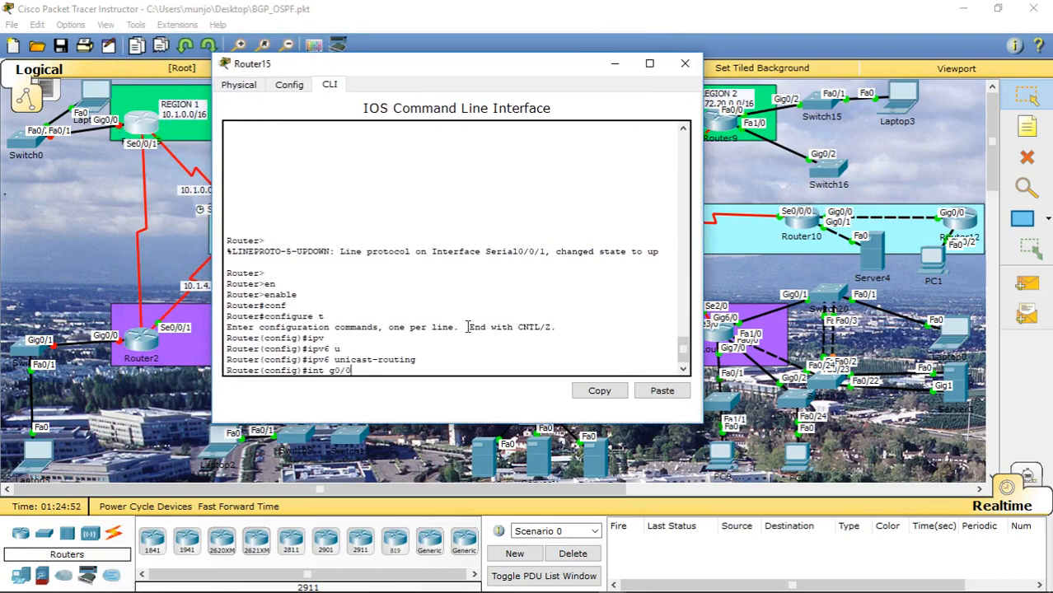
key("Return")
type("ipv")
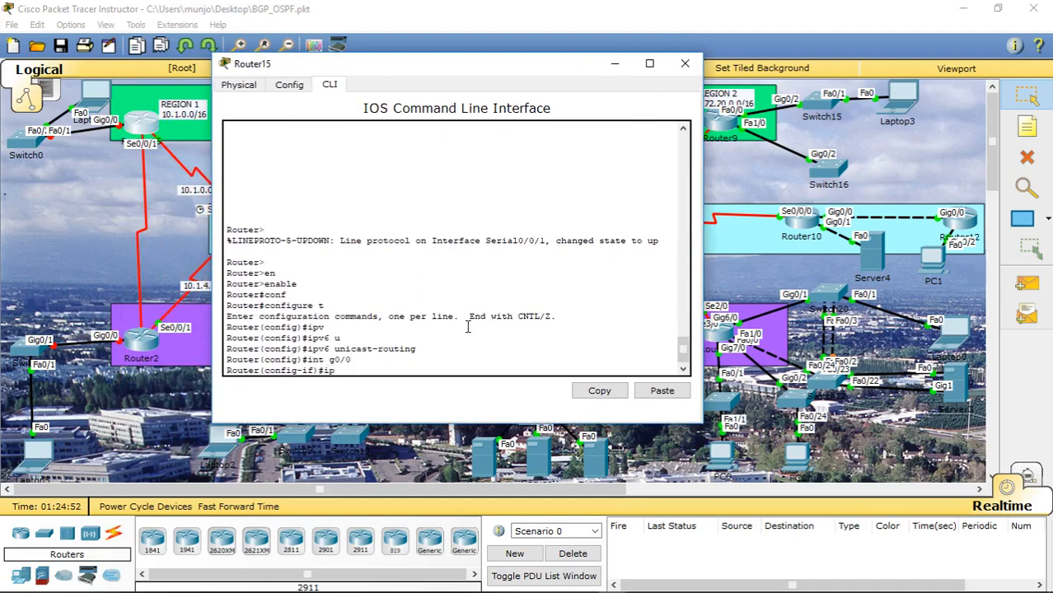
key("Tab")
type("ad")
key("Tab")
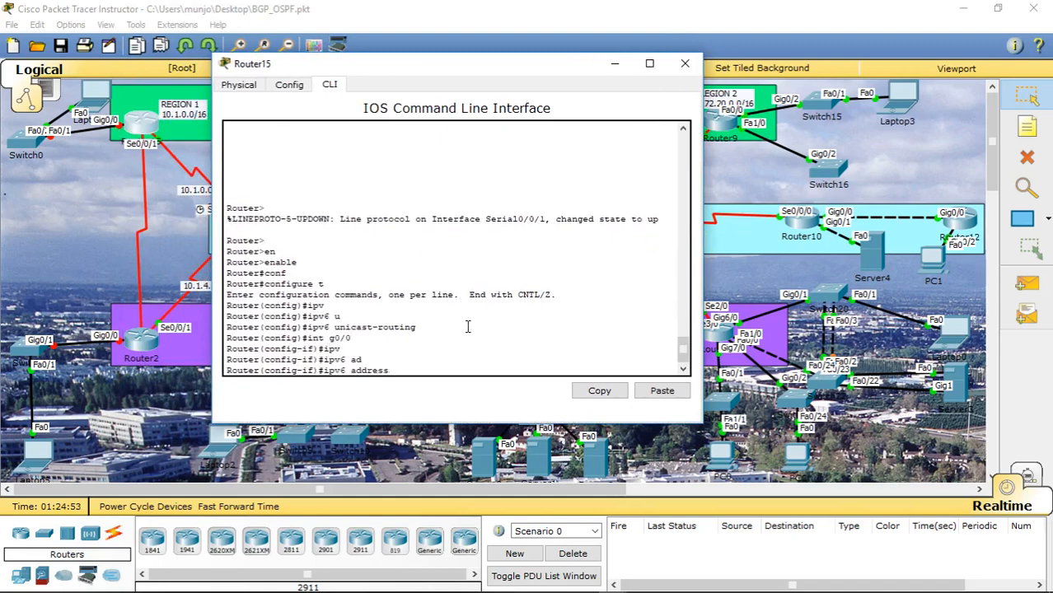
type("2001:201:60::1/64")
key("Return")
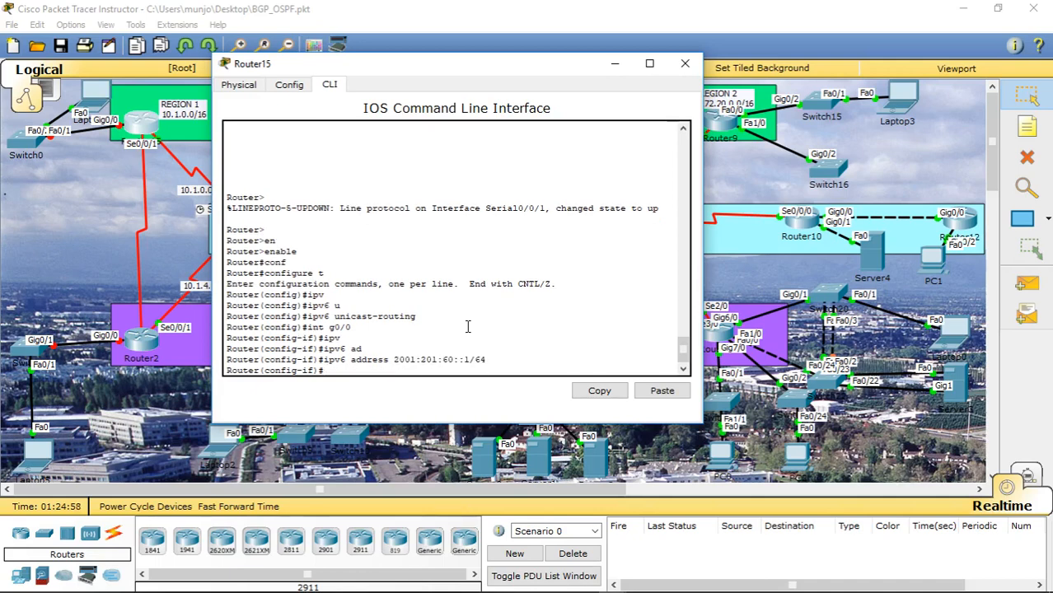
Bring up interface g0/0 with no shut and return to global configuration mode.
type("no shut")
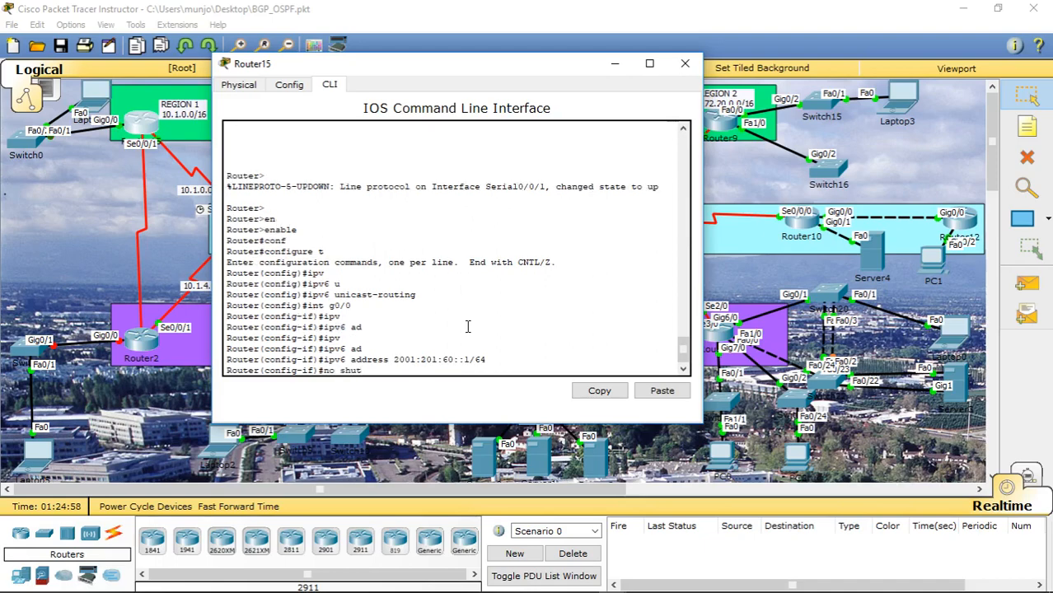
key("Return")
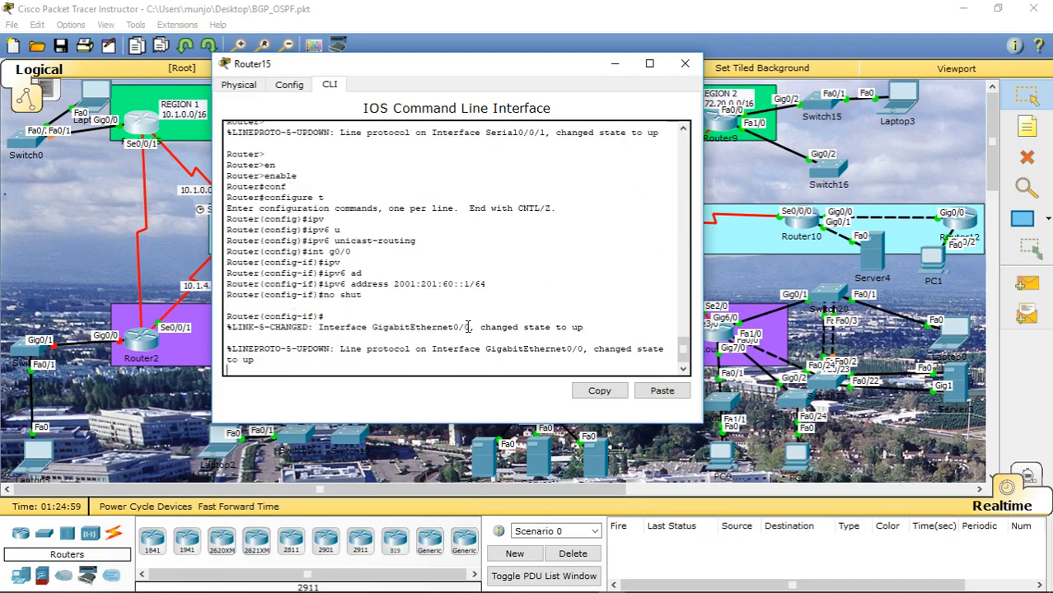
key("Return")
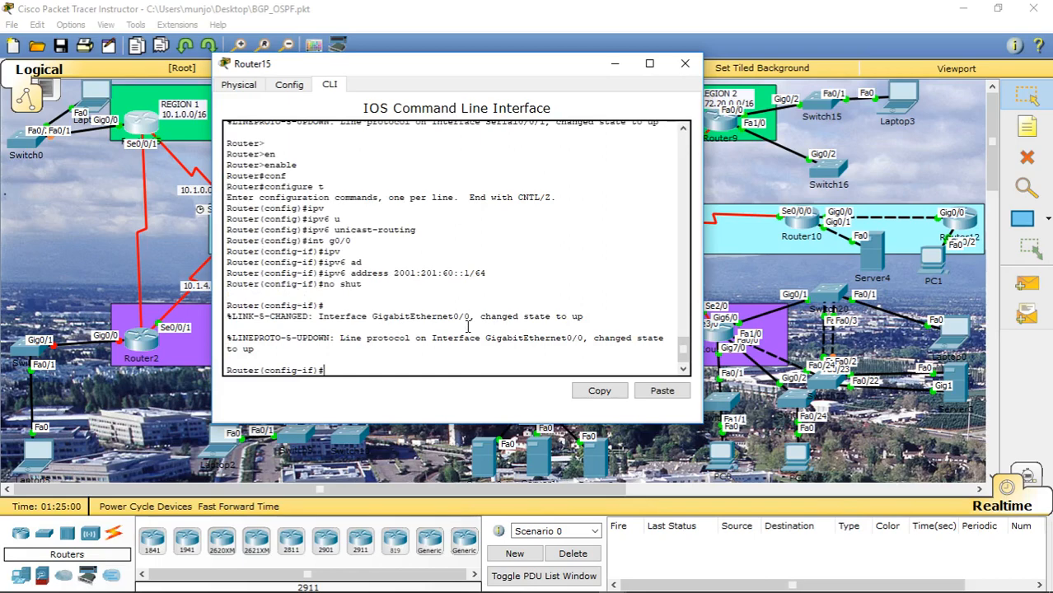
type("ex")
key("Return")
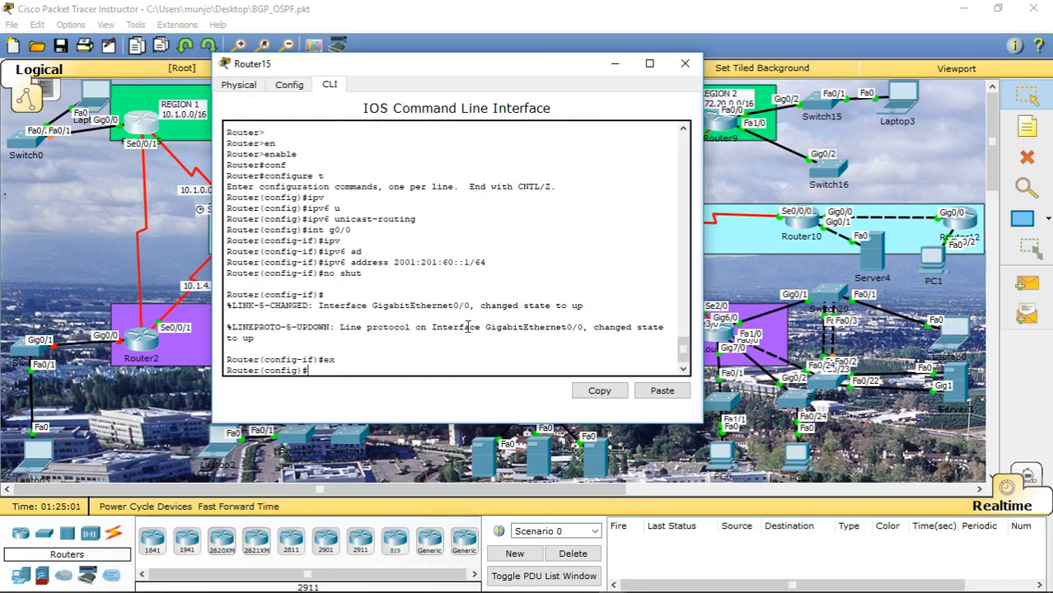
Assign the IPv6 address 2001:165:61::1/64 to serial interface s0/0/0.
type("int s0/0/0")
key("Return")
type("ipv")
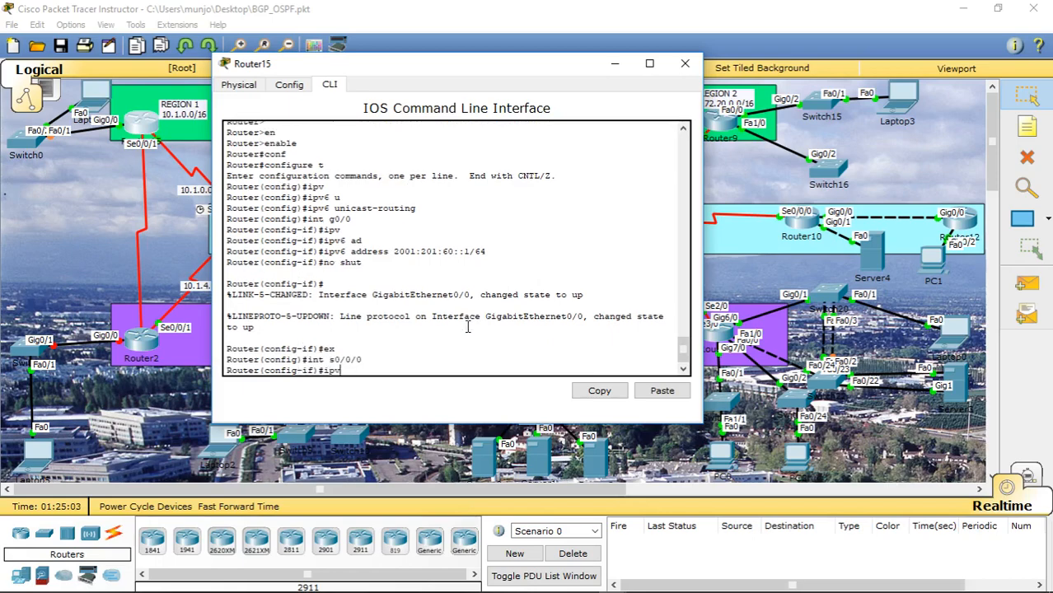
key("Tab")
type("ad")
key("Tab")
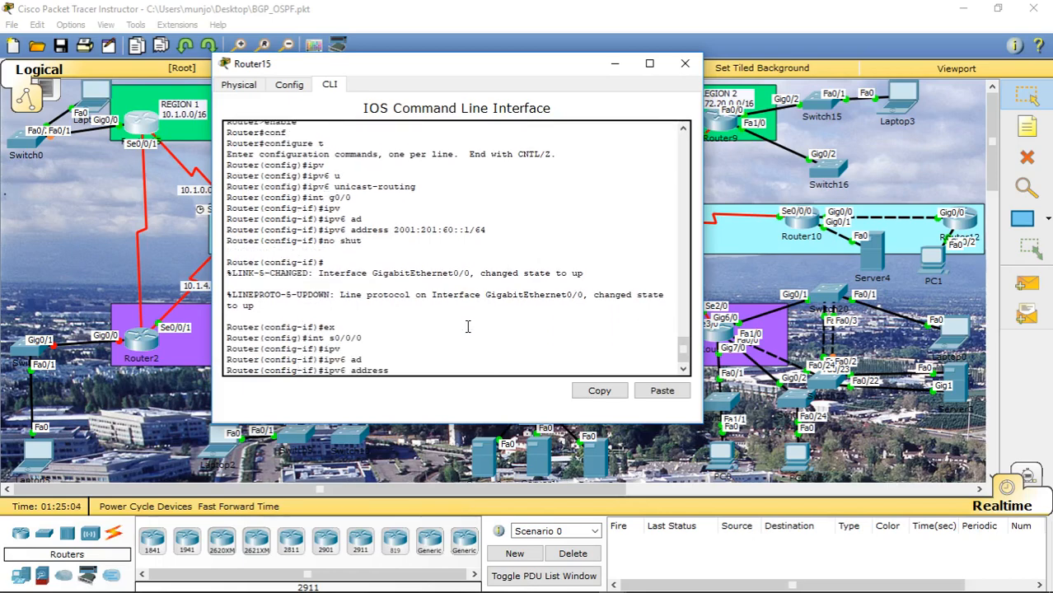
type("2001:165:61::1/64")
key("Return")
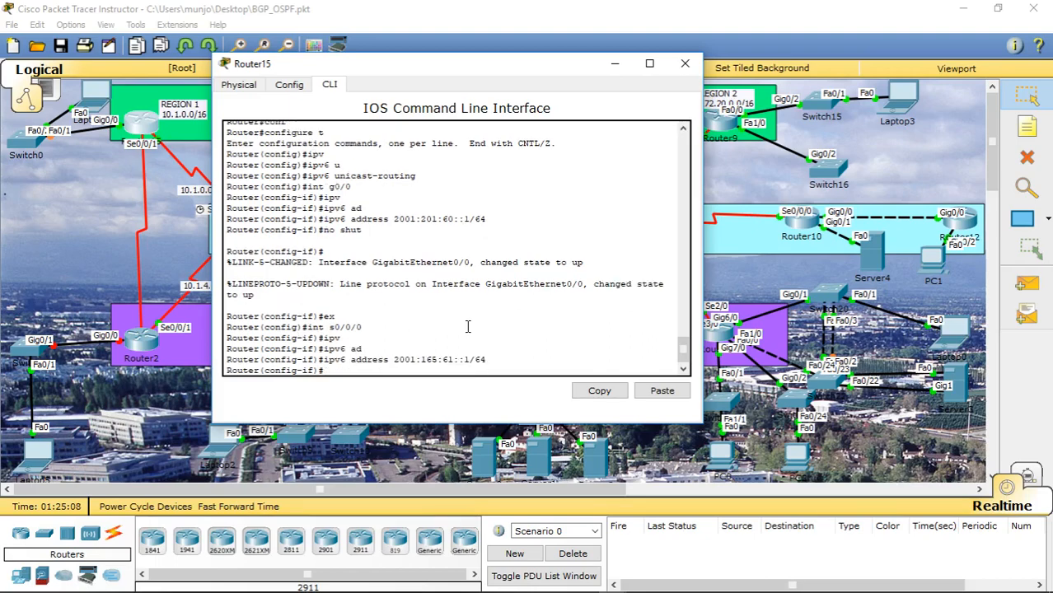
Enable serial interface s0/0/0 with no shut and return to global configuration mode.
type("no shut")
key("Return")
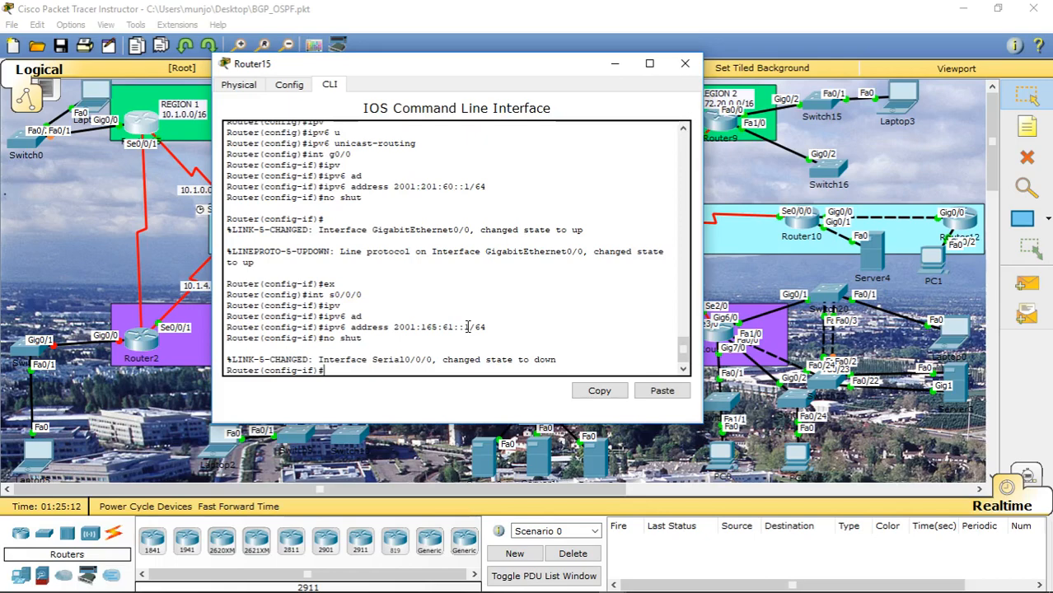
type("ex")
key("Return")
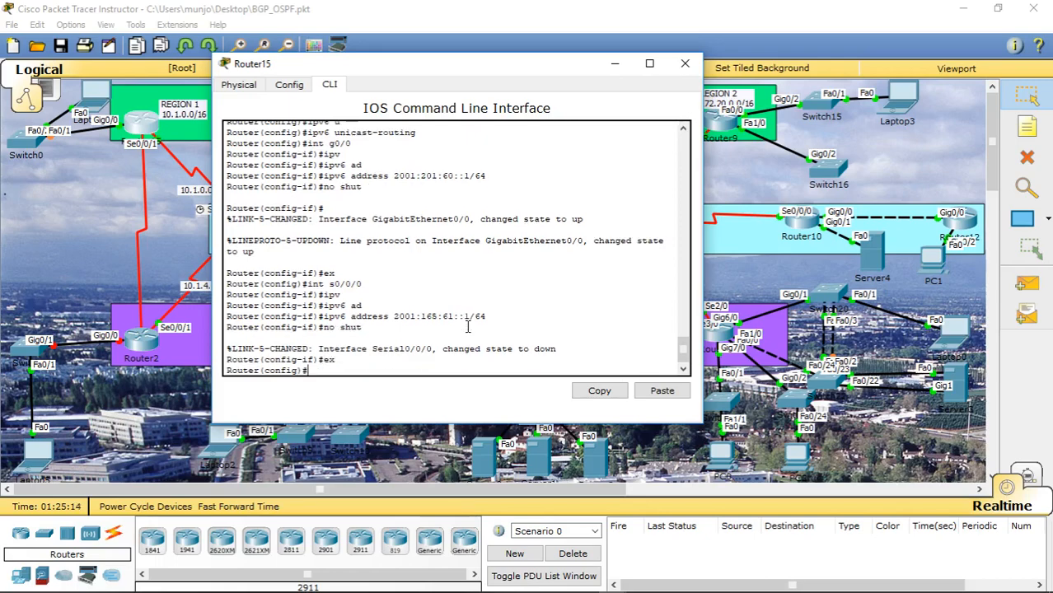
Start IPv6 OSPF routing with process ID 1.
type("ipv")
key("Tab")
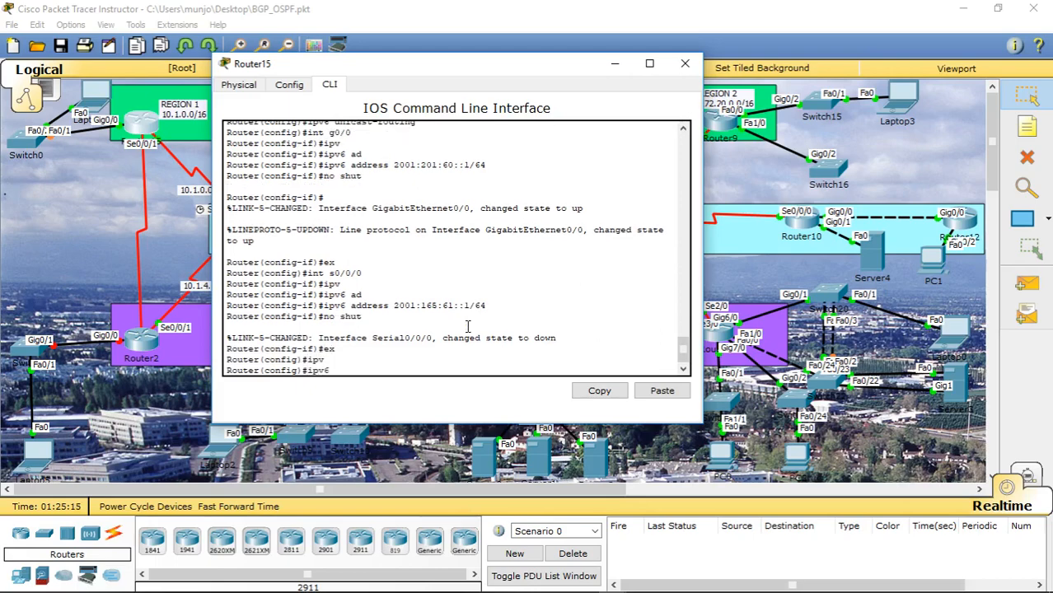
type("router o")
key("Tab")
type("1")
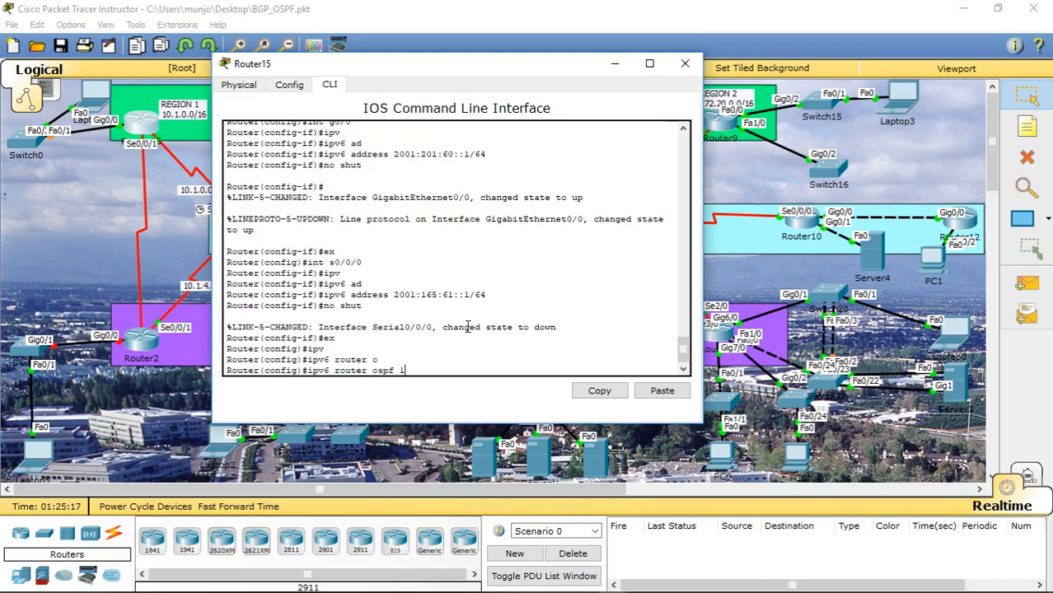
key("Return")
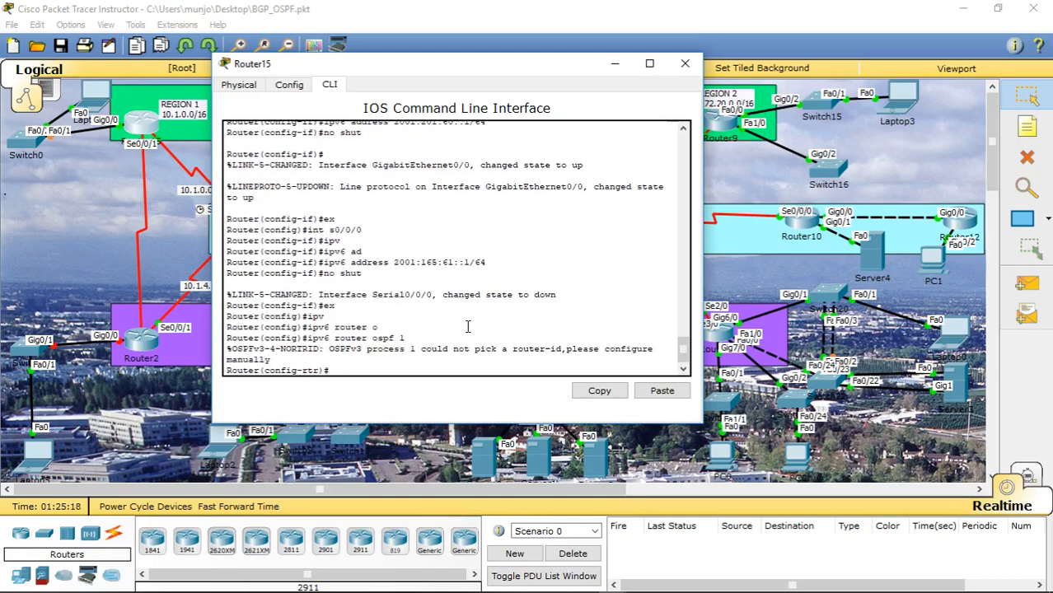
type("r")
key("Tab")
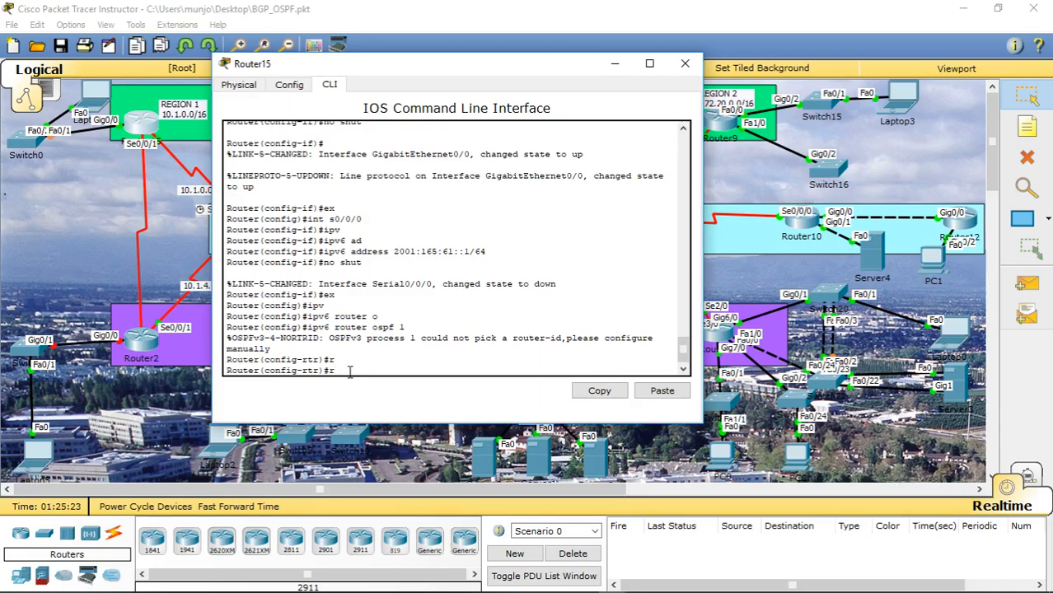
key("BackSpace")
type("ex")
key("Return")
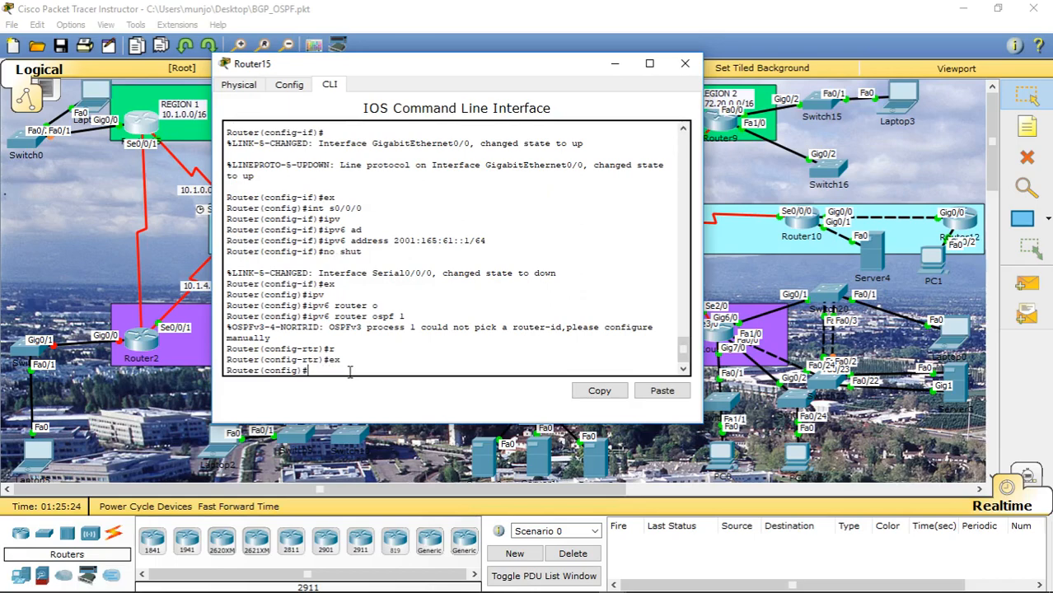
type("router")
key("Tab")
key("BackSpace")
key("BackSpace")
key("BackSpace")
key("BackSpace")
key("BackSpace")
key("BackSpace")
key("BackSpace")
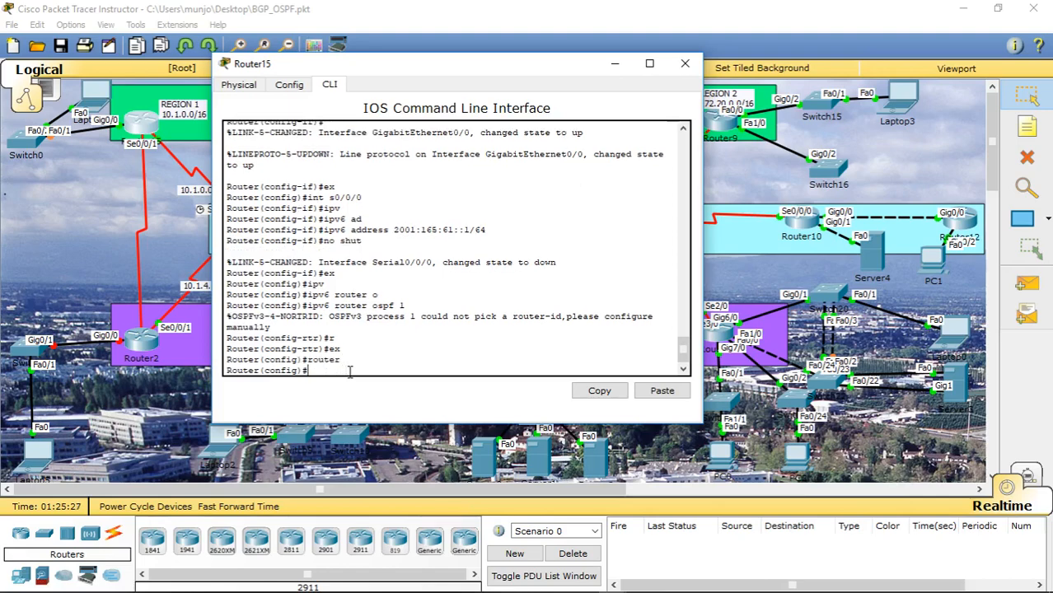
Re-enter the router configuration mode of IPv6 OSPF process 1.
key("Up")
key("Up")
key("Up")
key("Down")
key("Down")
key("Up")
key("Up")
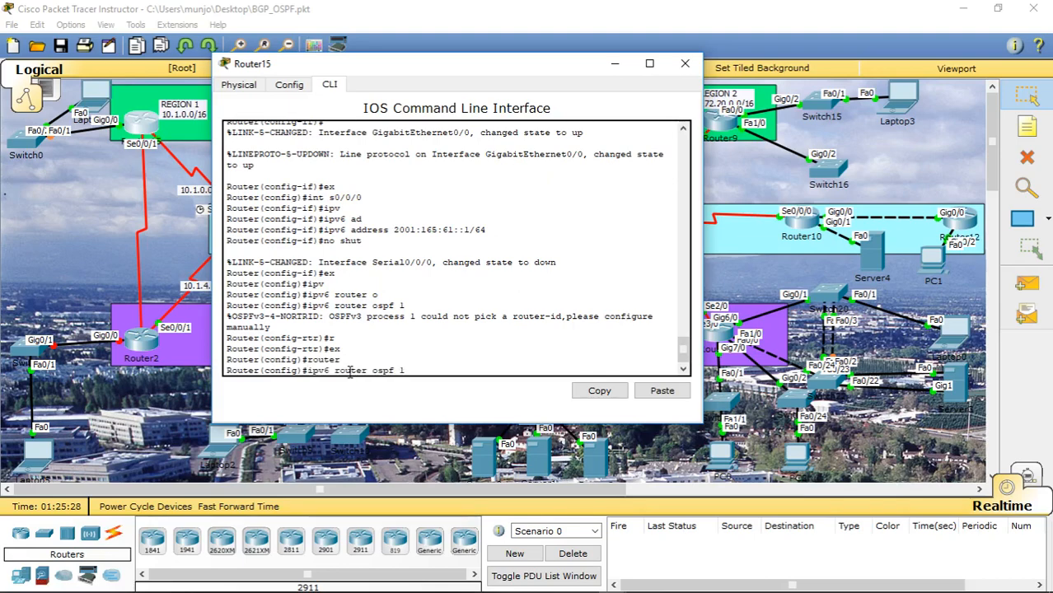
key("Down")
key("Down")
key("Up")
key("Up")
key("Return")
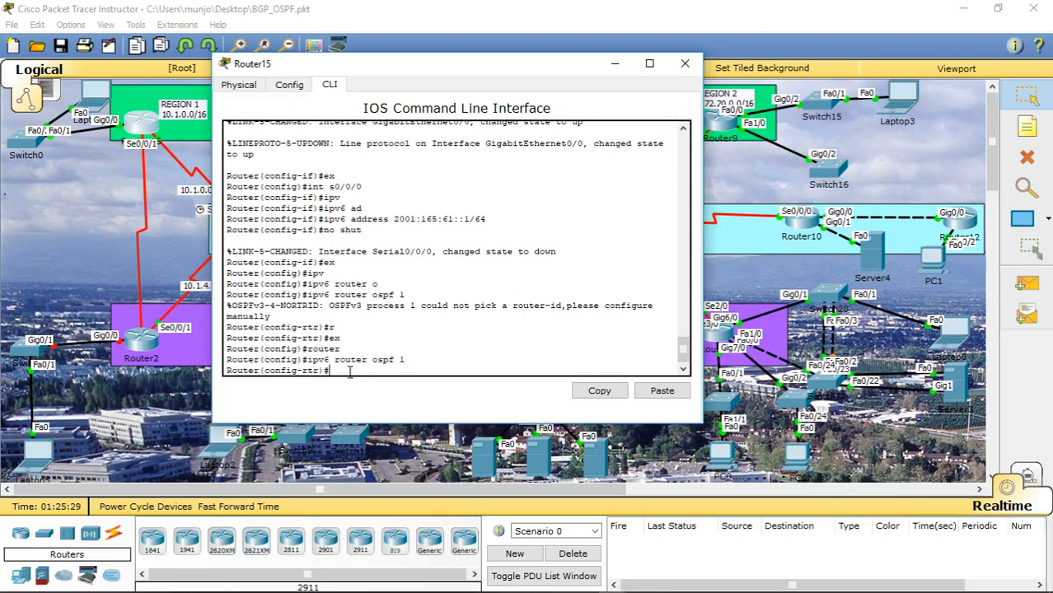
Set the OSPF router ID to 1.1.1.1 and return to global configuration mode.
type("rou")
key("Tab")
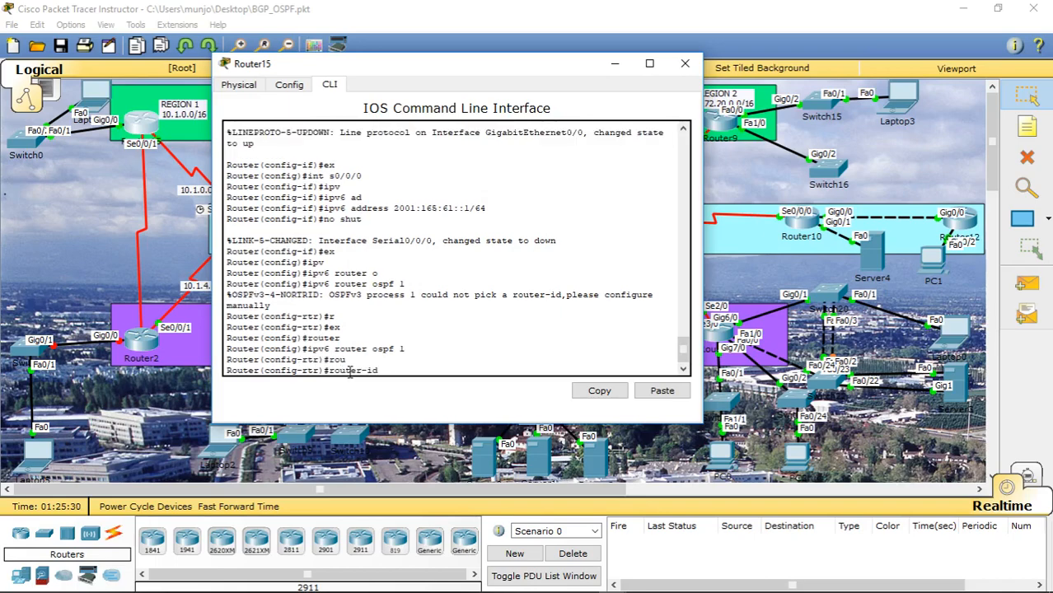
type("1.1.1.1")
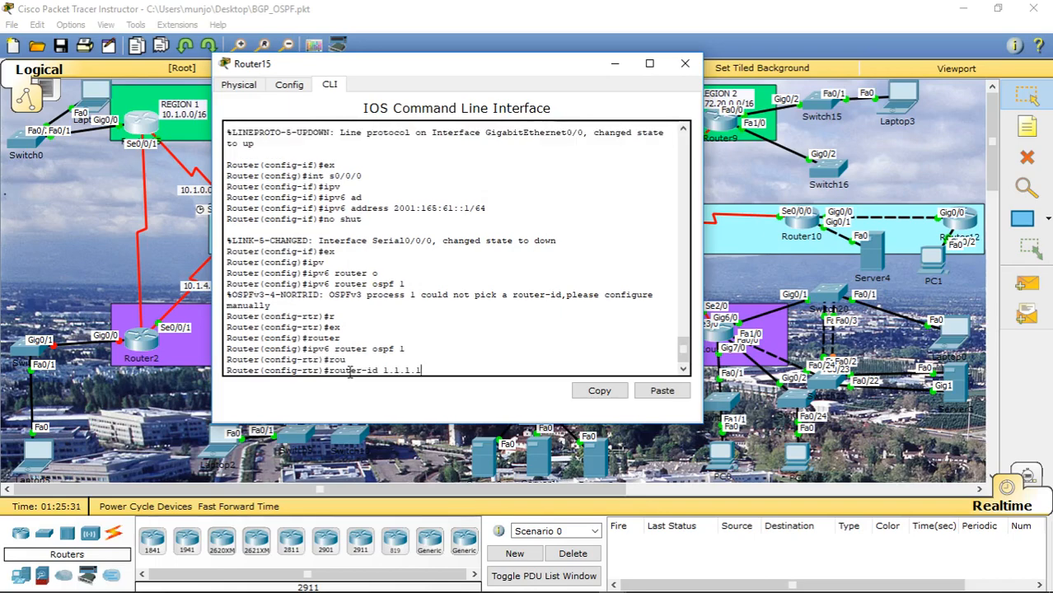
key("Return")
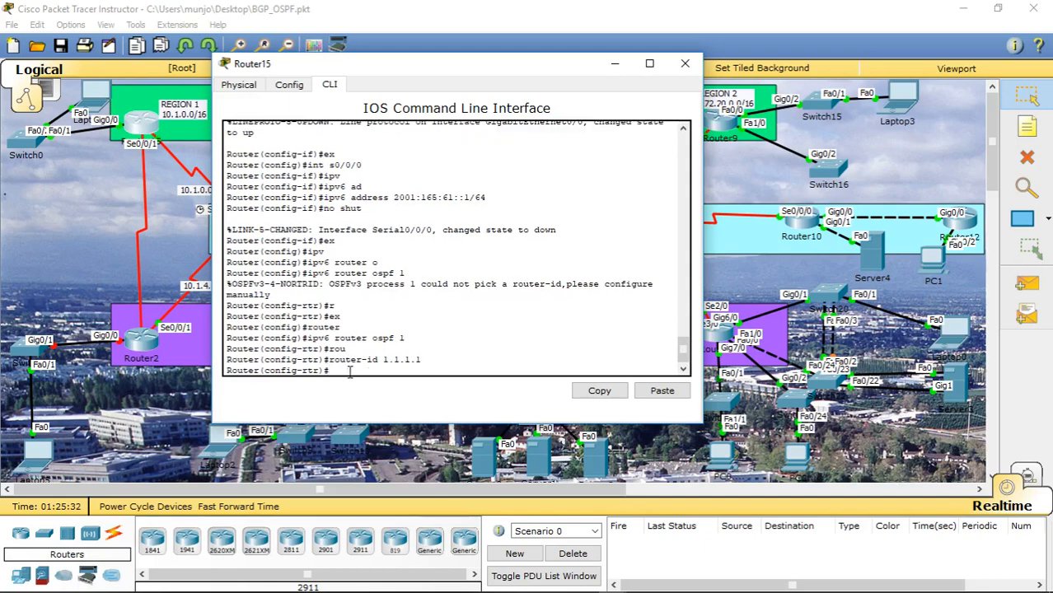
type("ex")
key("Return")
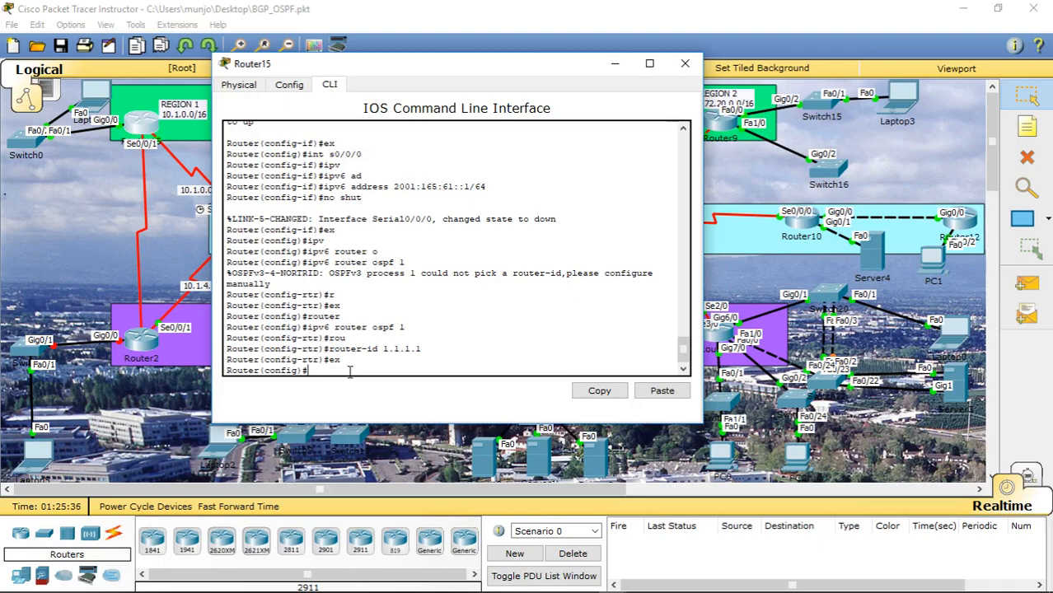
Enable IPv6 OSPF process 1 in area 0 on interface g0/0.
type("int g0/0")
key("Return")
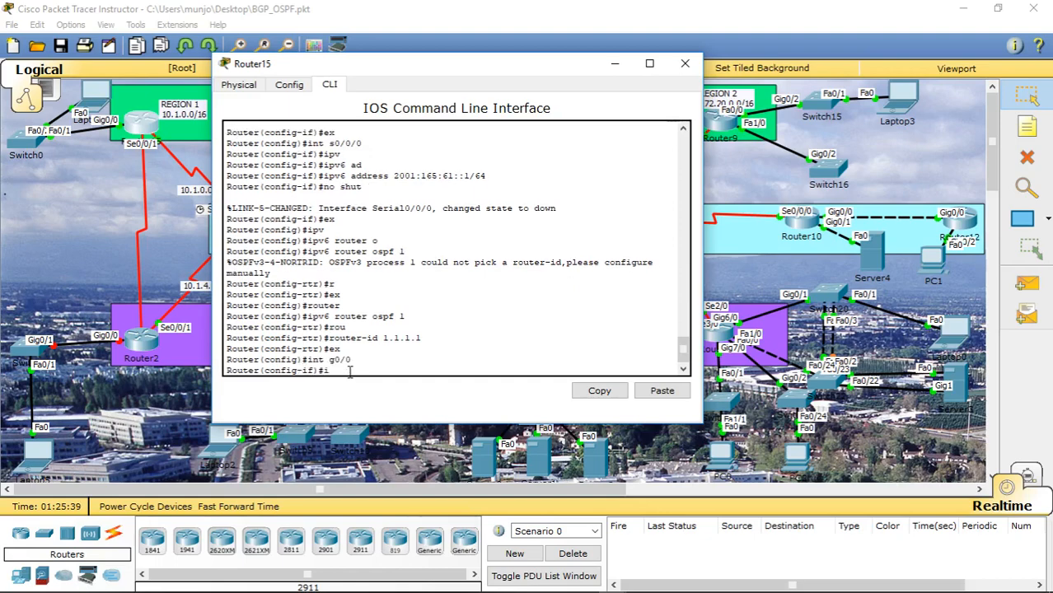
type("ipv")
key("Tab")
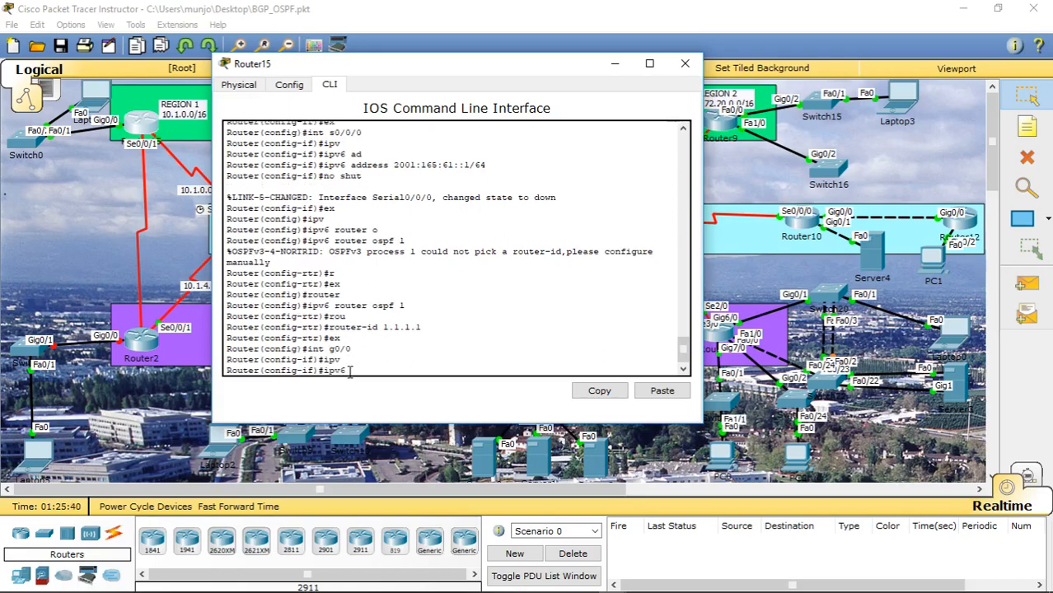
type("o")
key("Tab")
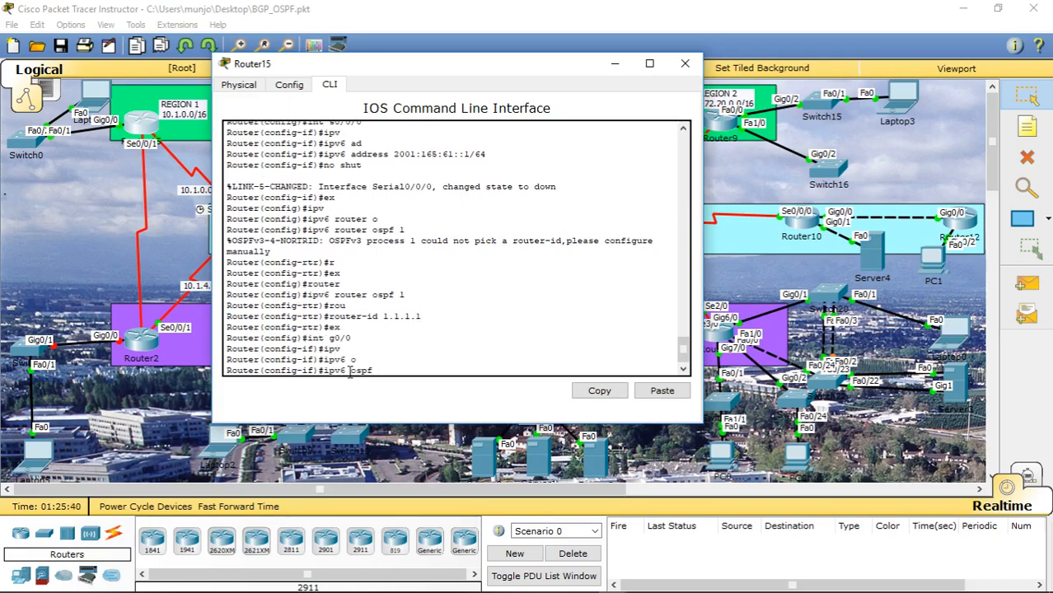
type("1 ar")
key("Tab")
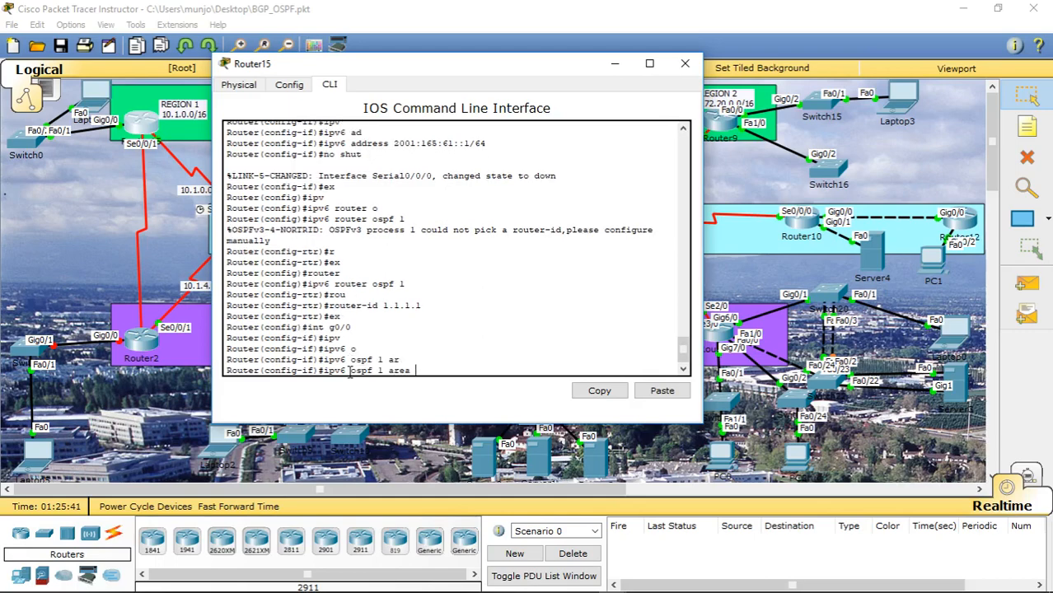
type("0")
key("Return")
Save the running configuration with do wr and leave interface g0/0 for global configuration mode.
type("d")
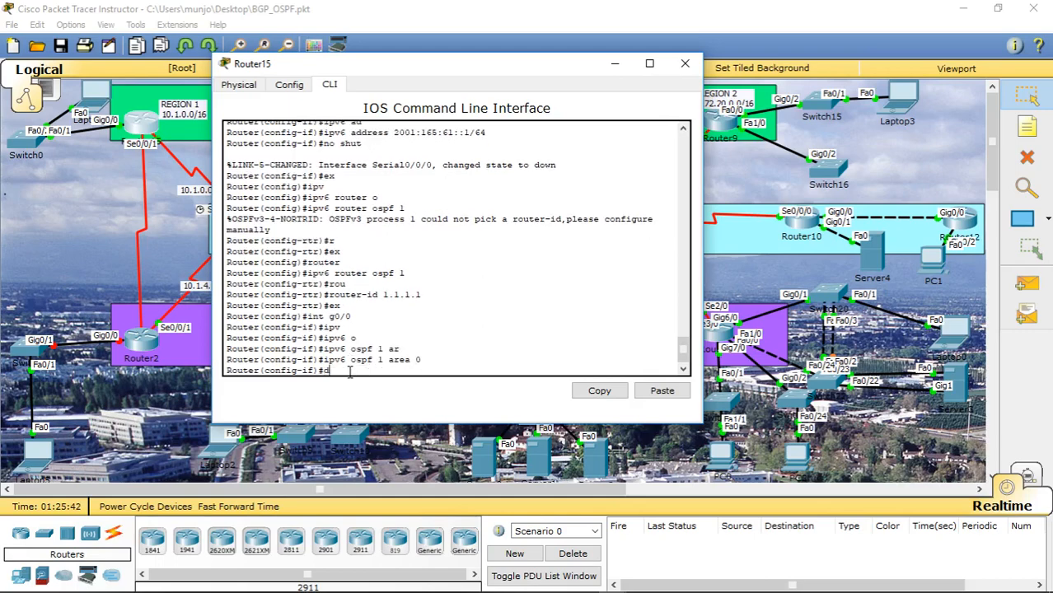
type("o wr")
key("Return")
type("ex")
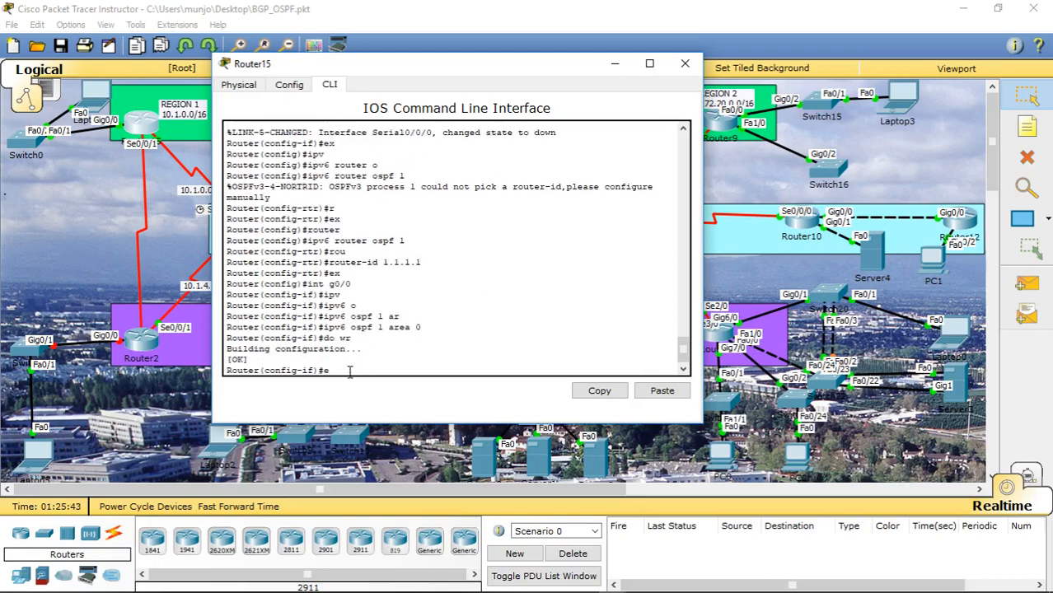
key("Return")
Enable IPv6 OSPF process 1 in area 0 on serial interface s0/0/0.
type("int")
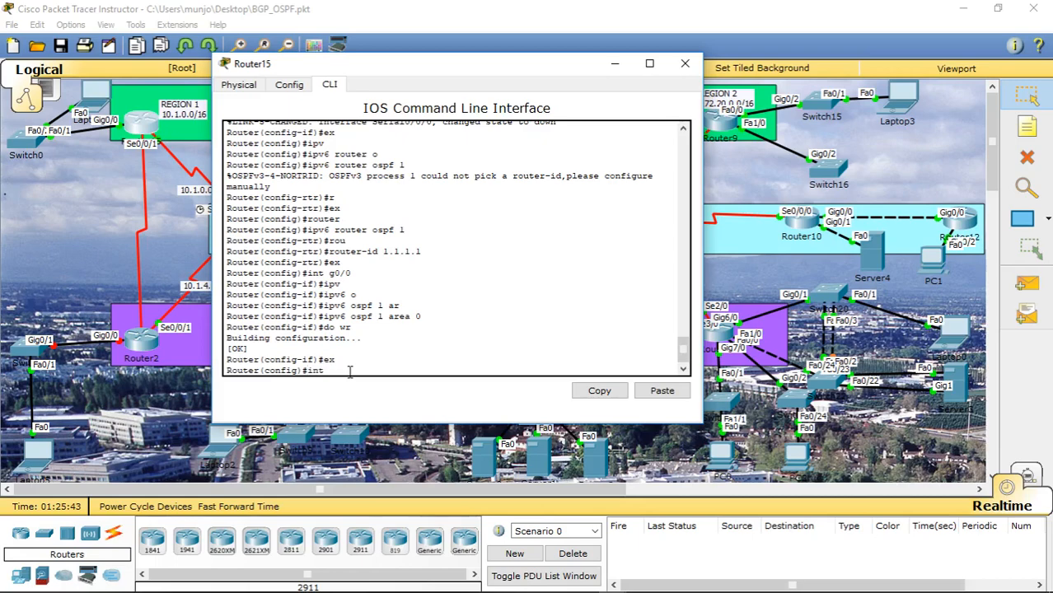
type(" s0/0/0")
key("Return")
key("Up")
key("Up")
key("Up")
key("Up")
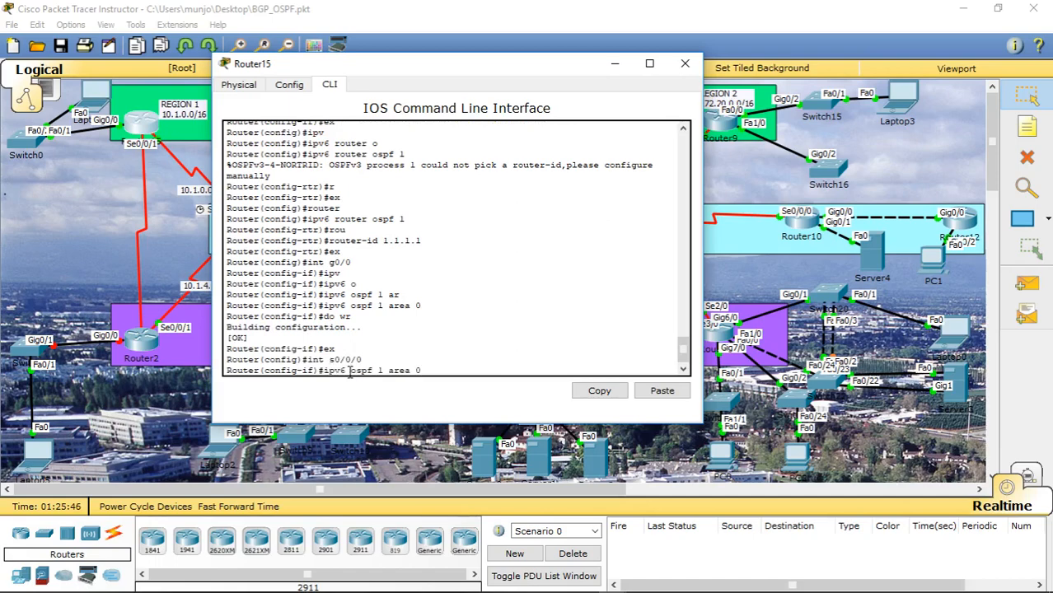
key("Return")
Save the configuration with do wr from interface s0/0/0 and exit configuration mode.
type("do wr")
key("Return")
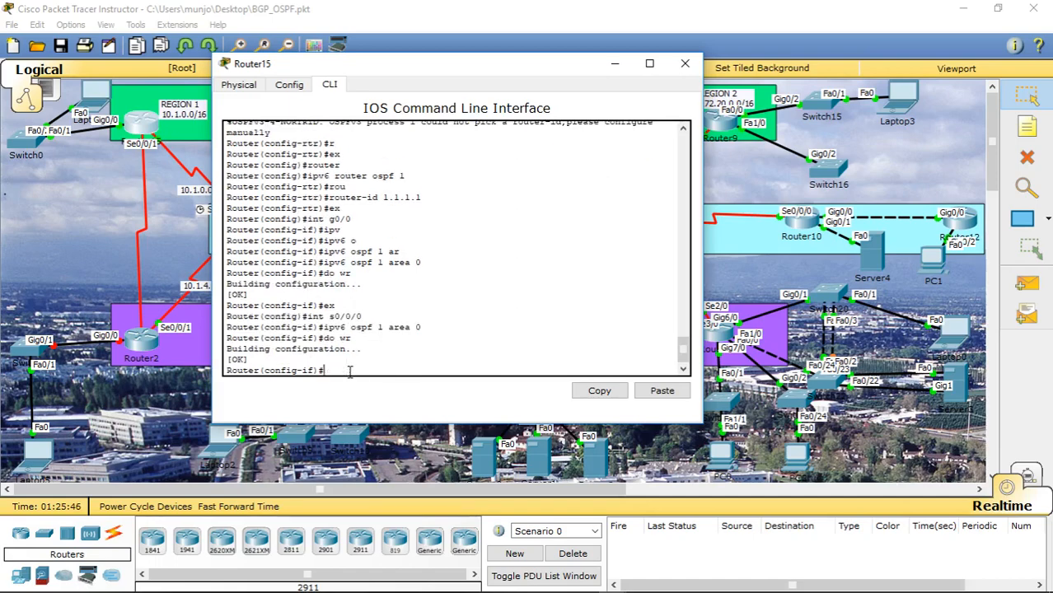
type("ex")
key("Return")
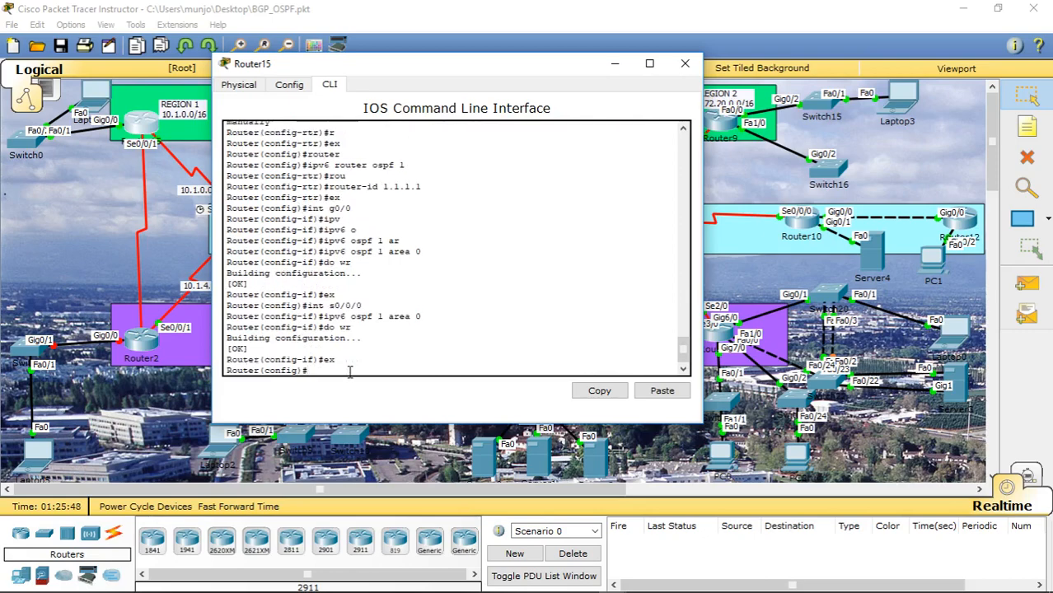
type("ex")
key("Return")
Open the command line of Router2 and enter global configuration mode.
left_click(148, 344)
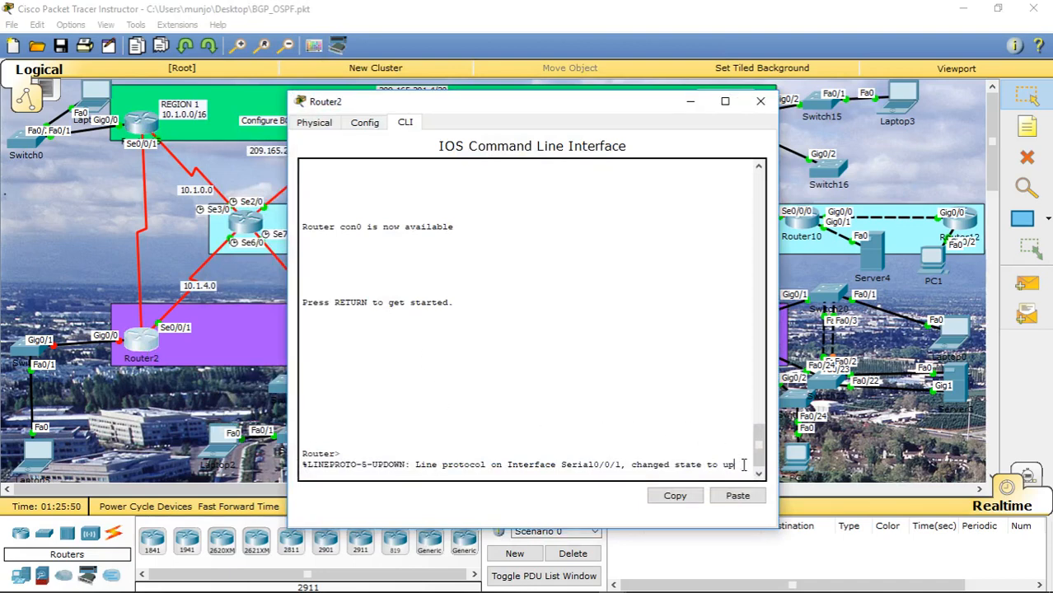
key("Return")
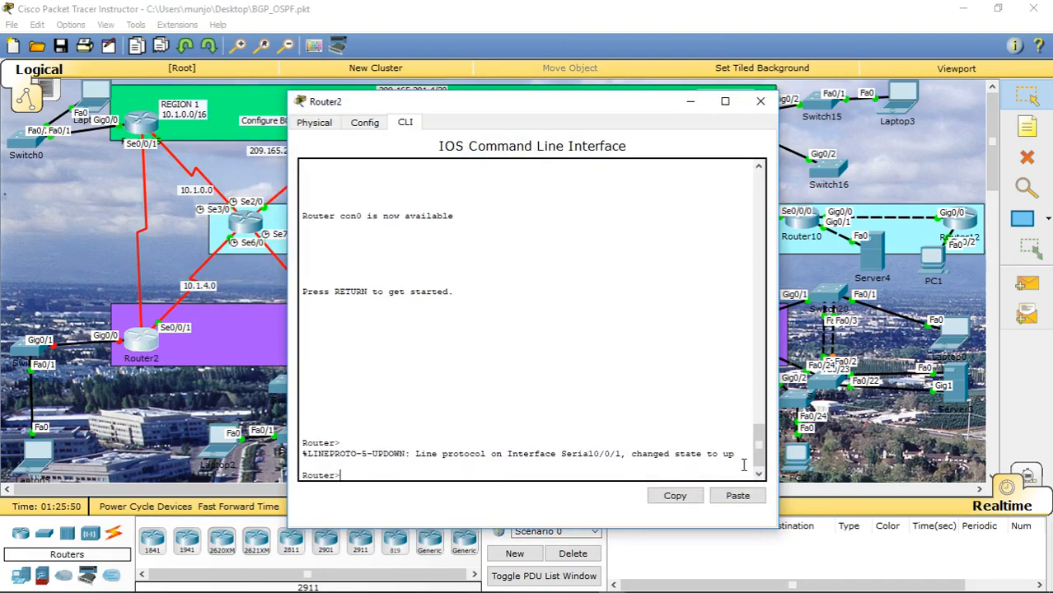
type("en")
key("Tab")
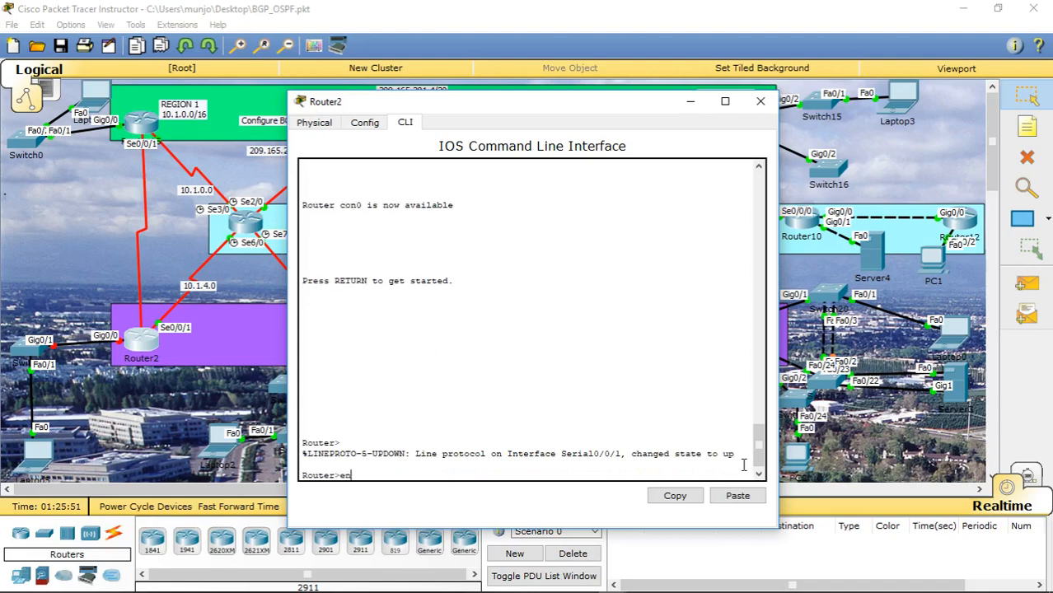
key("Return")
type("conf")
key("Tab")
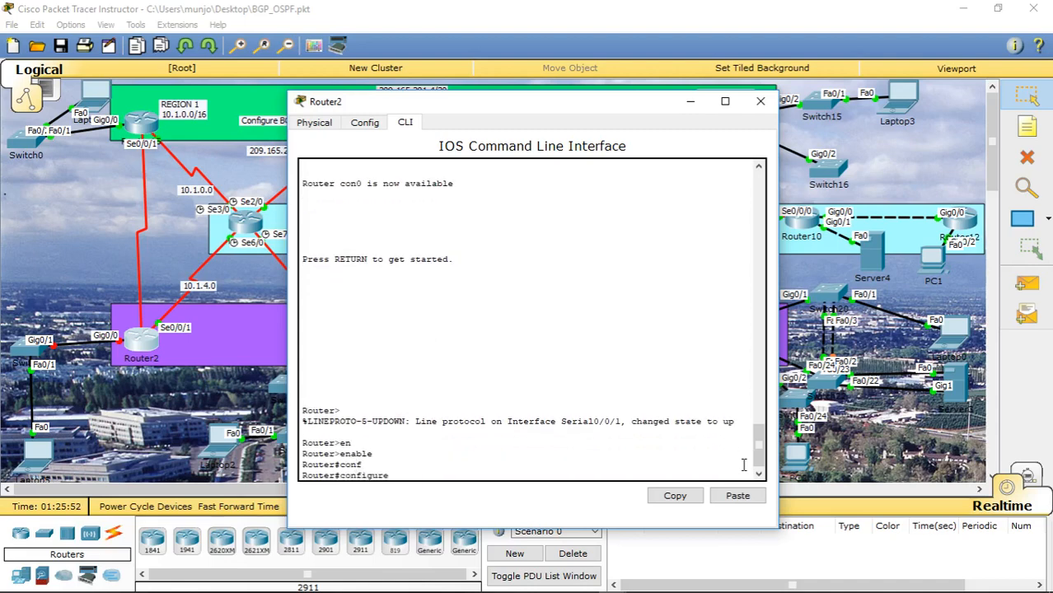
type("t")
key("Tab")
key("Return")
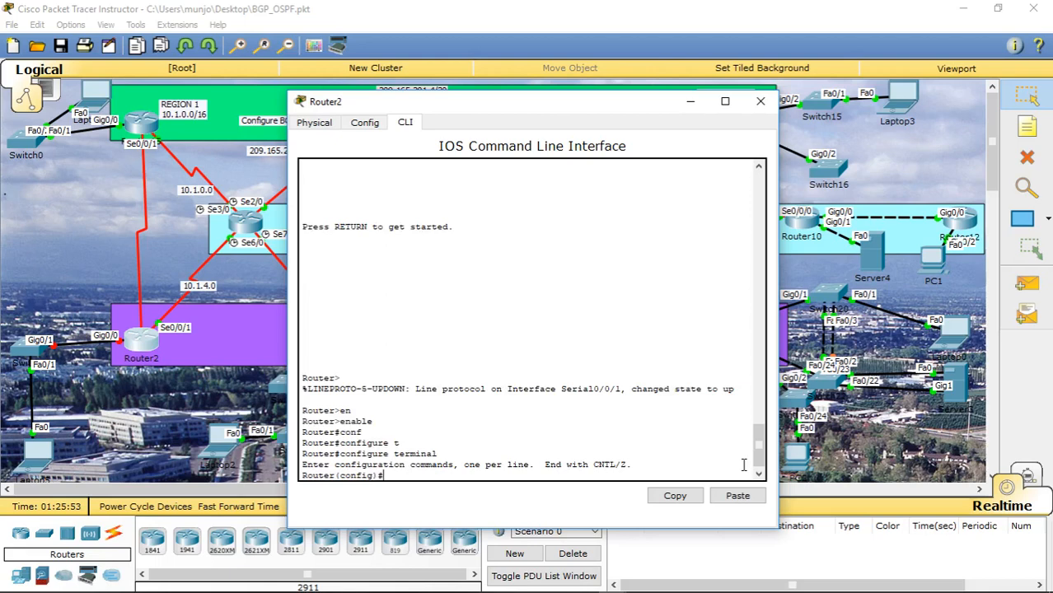
Assign IPv6 address 2001:165:61::2/64 to Router2's serial interface s0/0/0.
type("int s0/0/0")
key("Return")
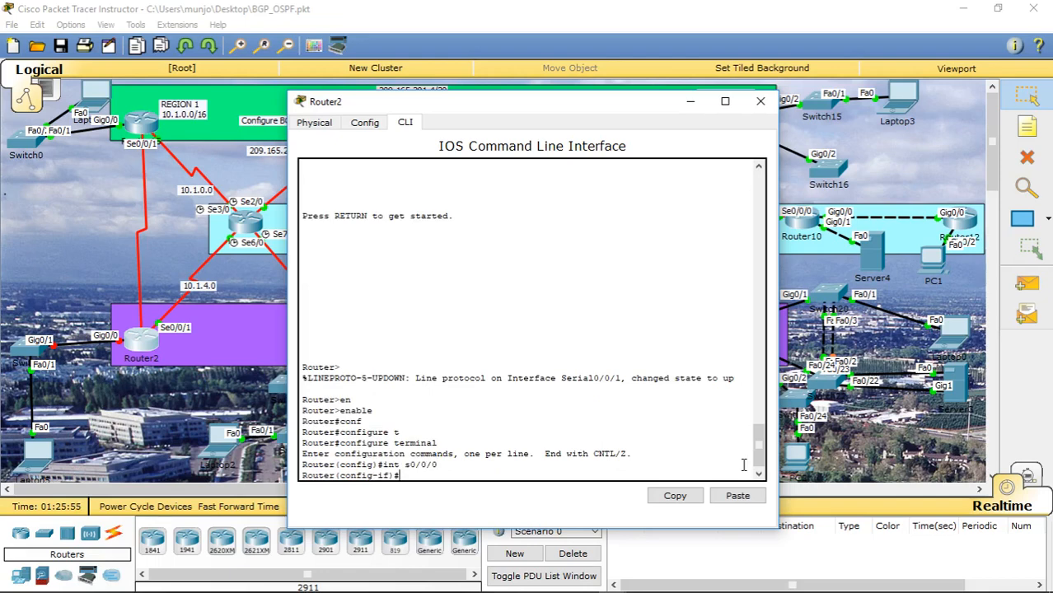
type("ipv")
key("Tab")
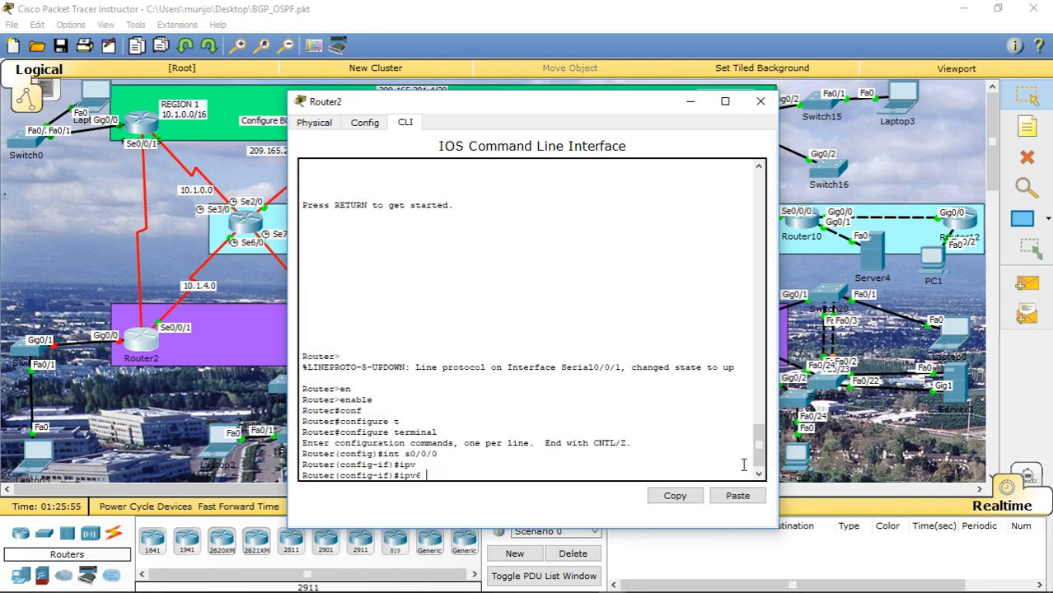
type("ad")
key("Tab")
type("2")
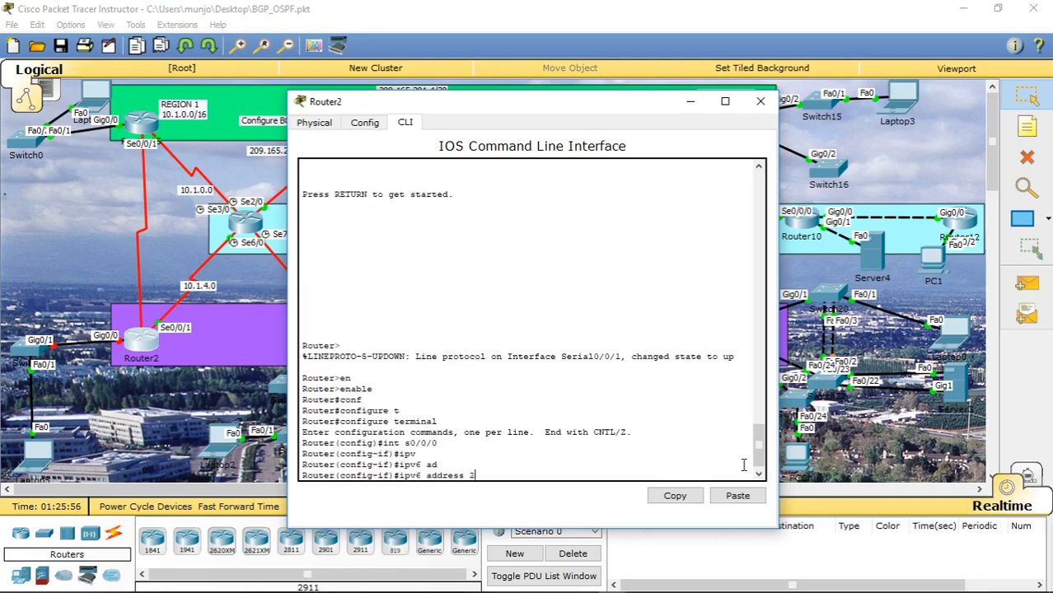
type("001:165:61::2/64")
key("Return")
Enable Router2's interface s0/0/0 with no shut and return to global configuration mode.
type("no shut")
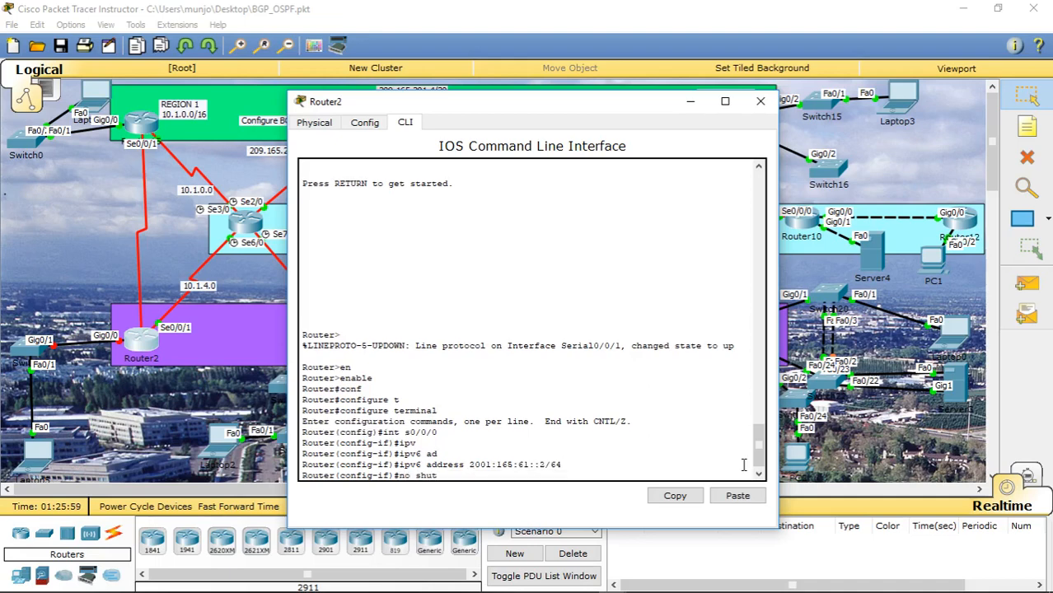
key("Return")
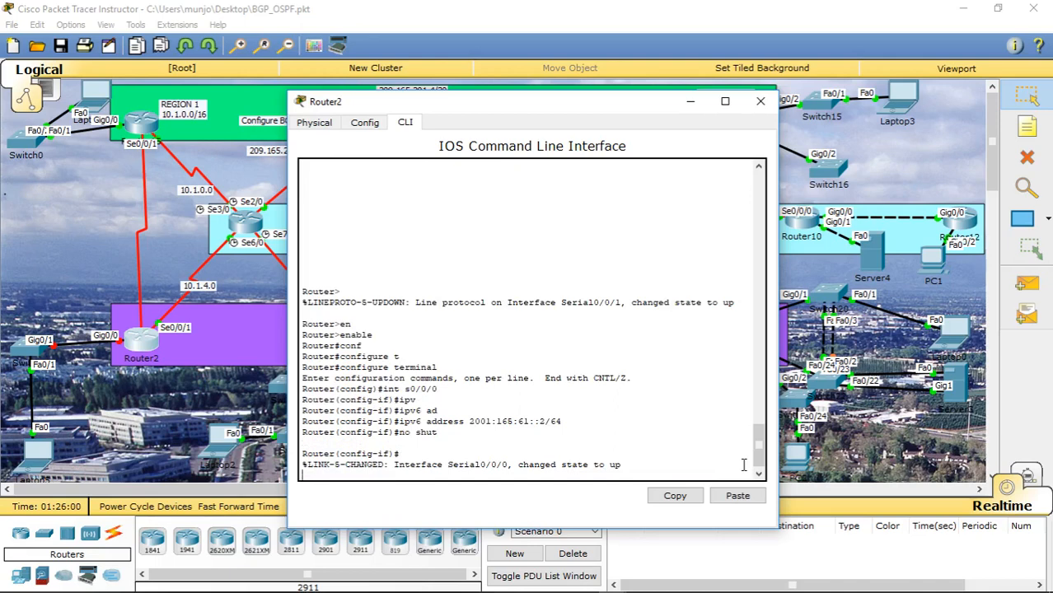
key("Return")
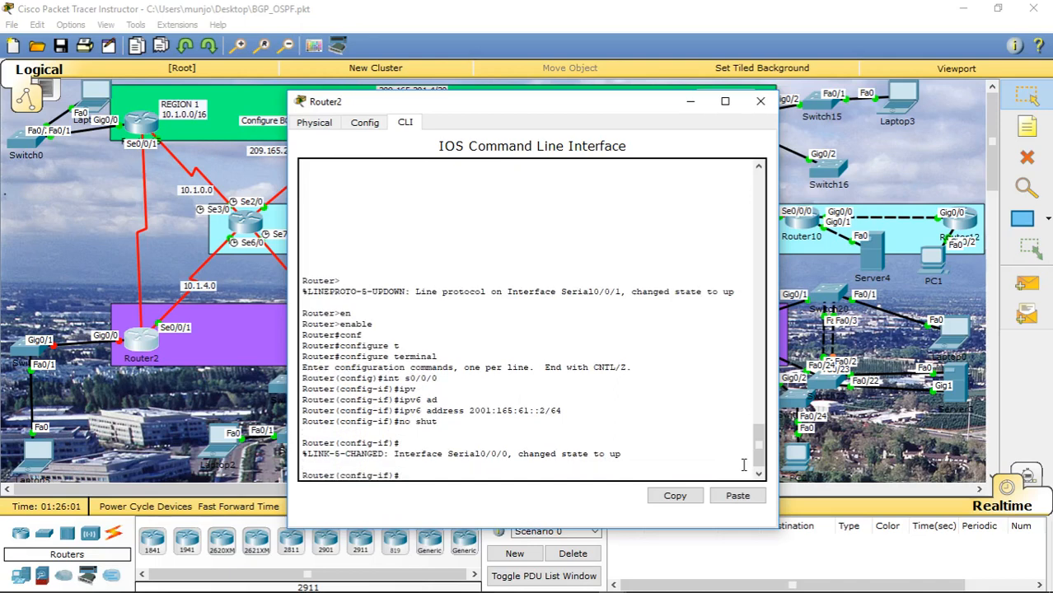
type("ex")
key("Return")
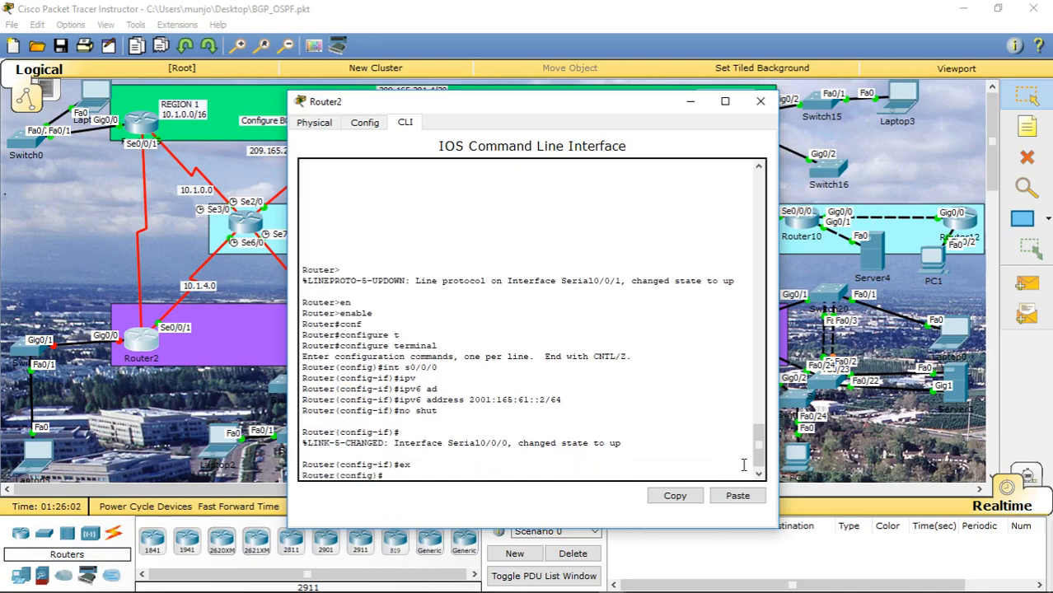
Assign IPv6 address 2001:201:62::1/64 to Router2's interface g0/0.
type("int g0/0")
key("Return")
type("ipv")
key("Tab")
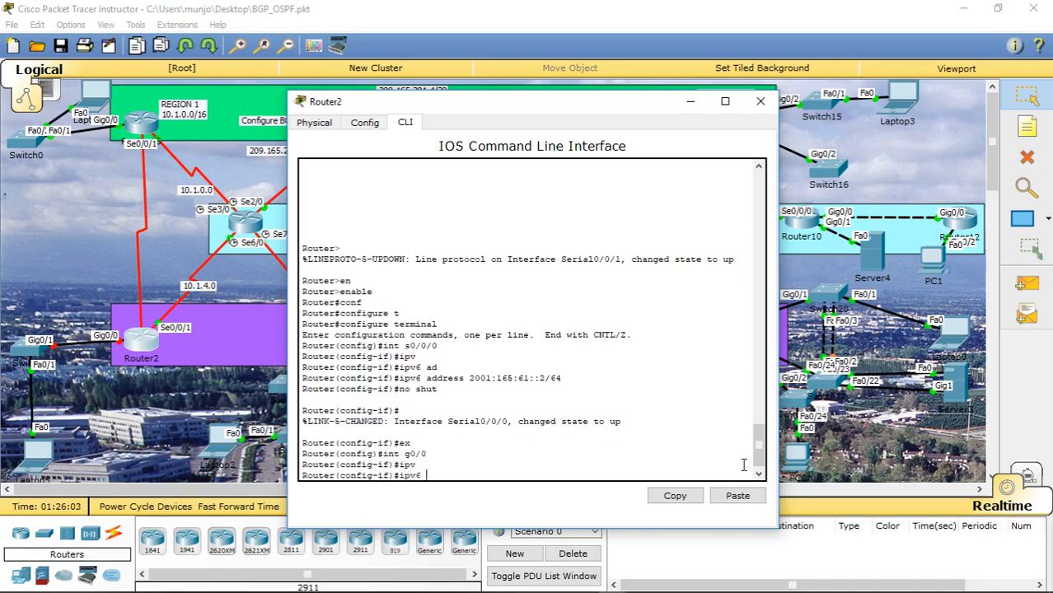
type("ad")
key("Tab")
type("2")
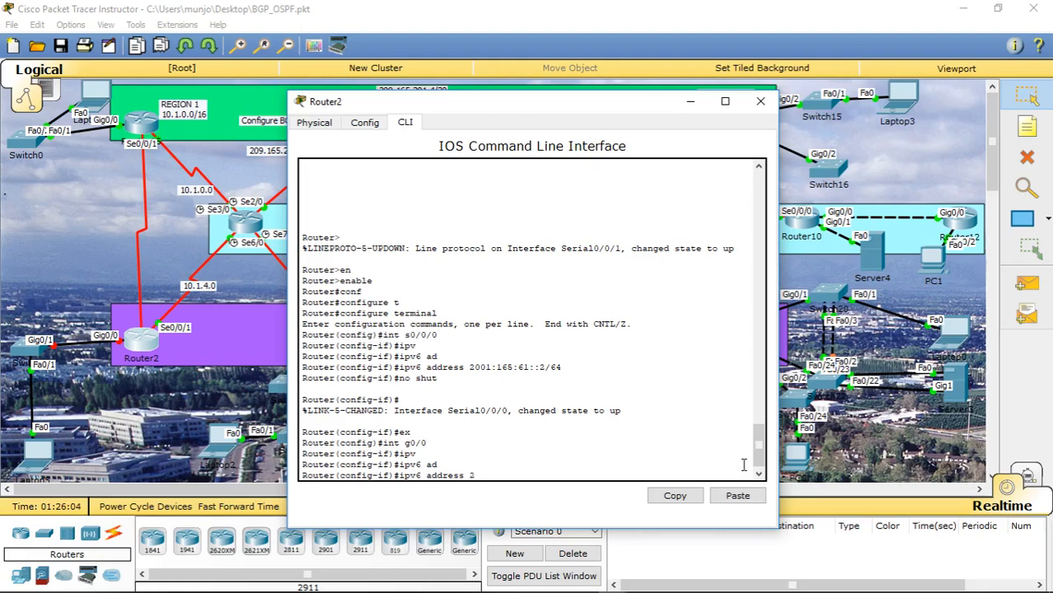
type("001:201:62")
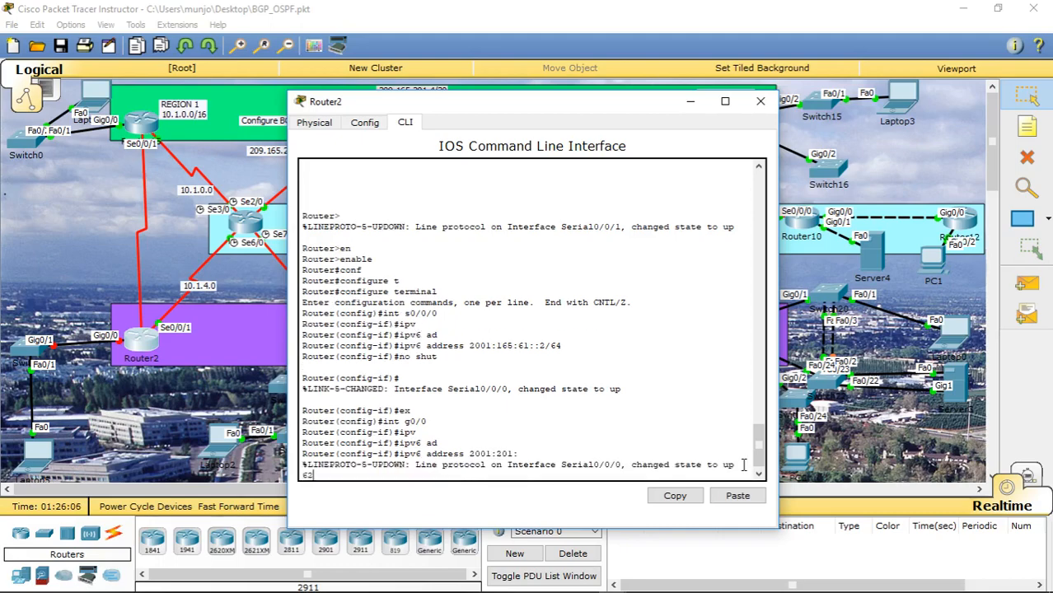
key("Return")
key("Up")
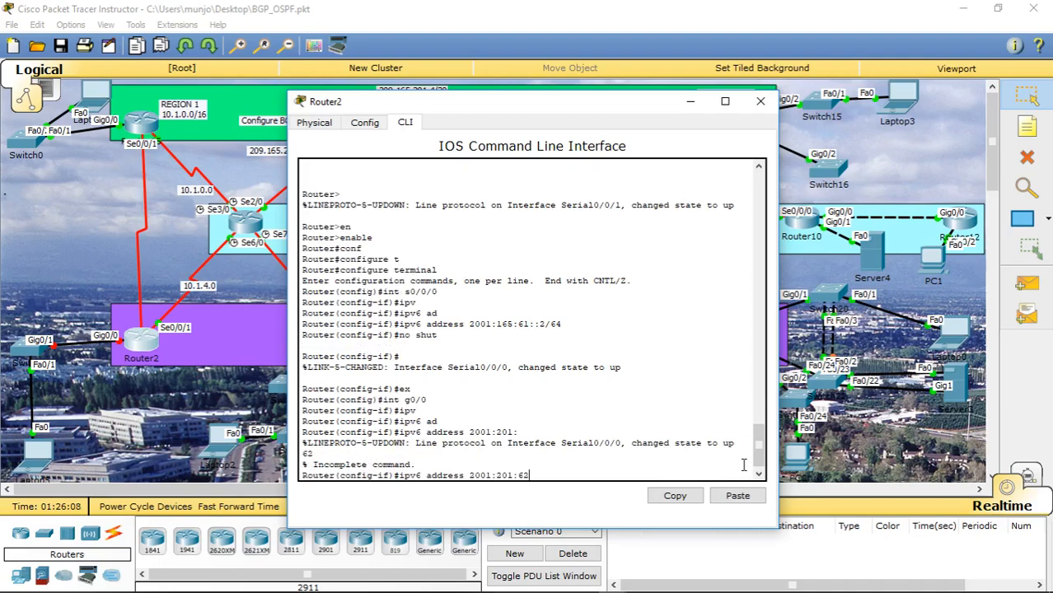
type("::1")
key("Return")
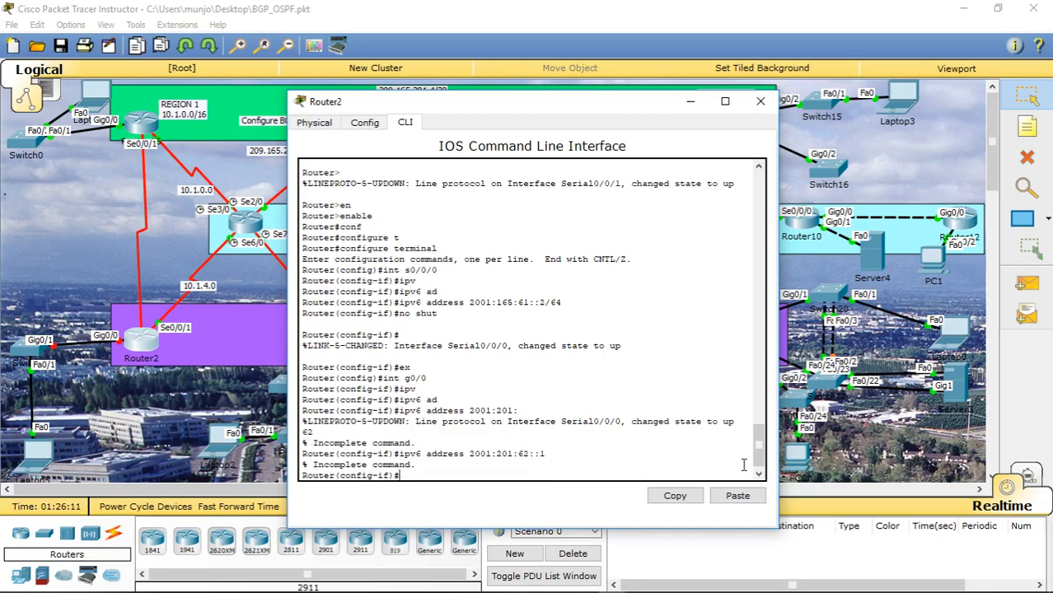
key("Up")
type("/")
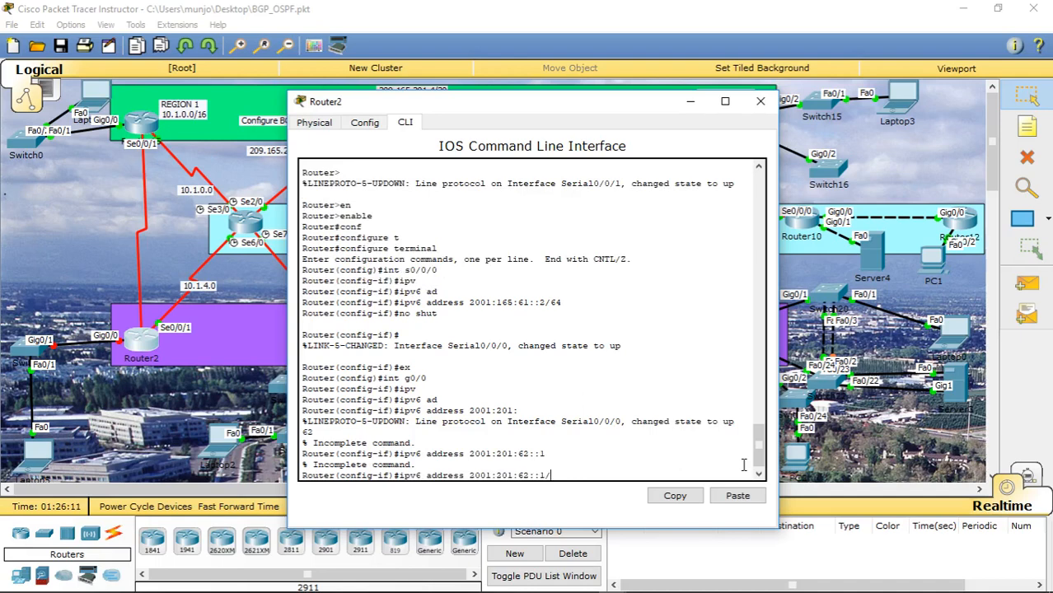
type("64")
key("Return")
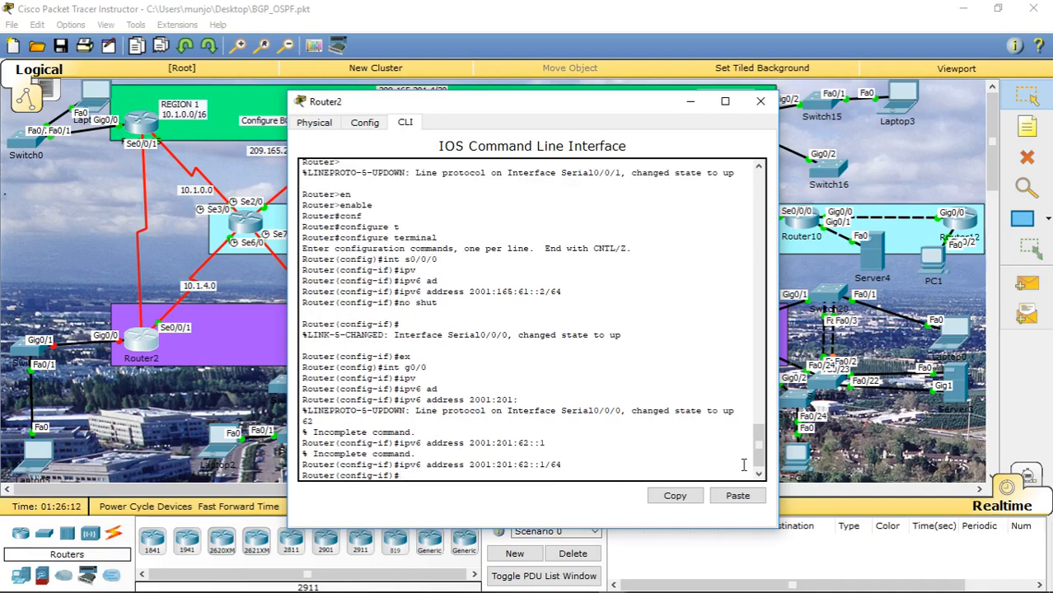
Enable Router2's interface g0/0 with no shut and return to global configuration mode.
type("no shut")
key("BackSpace")
key("BackSpace")
type("ut")
key("Return")
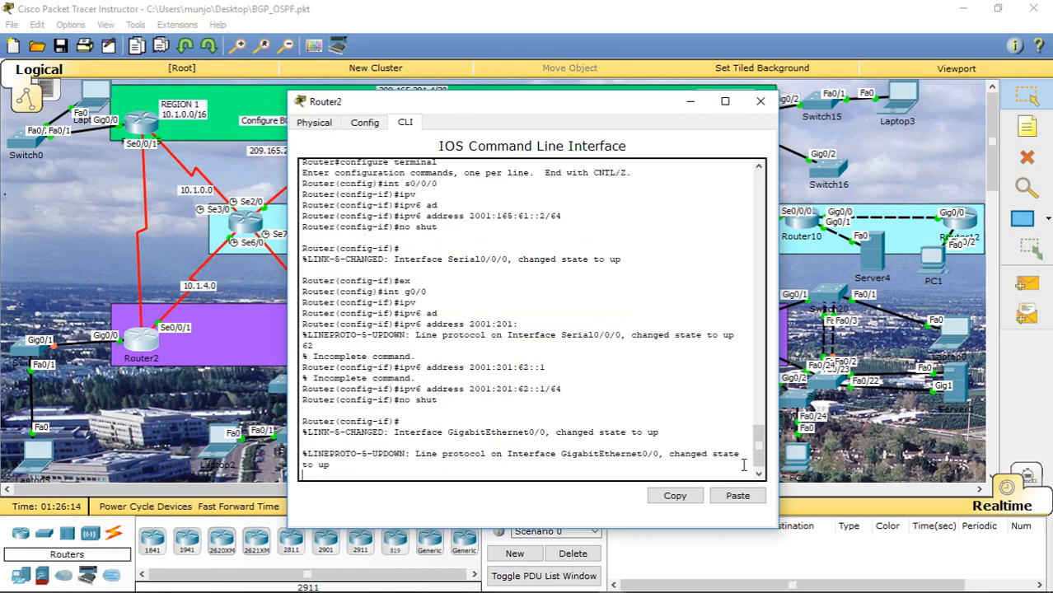
key("Return")
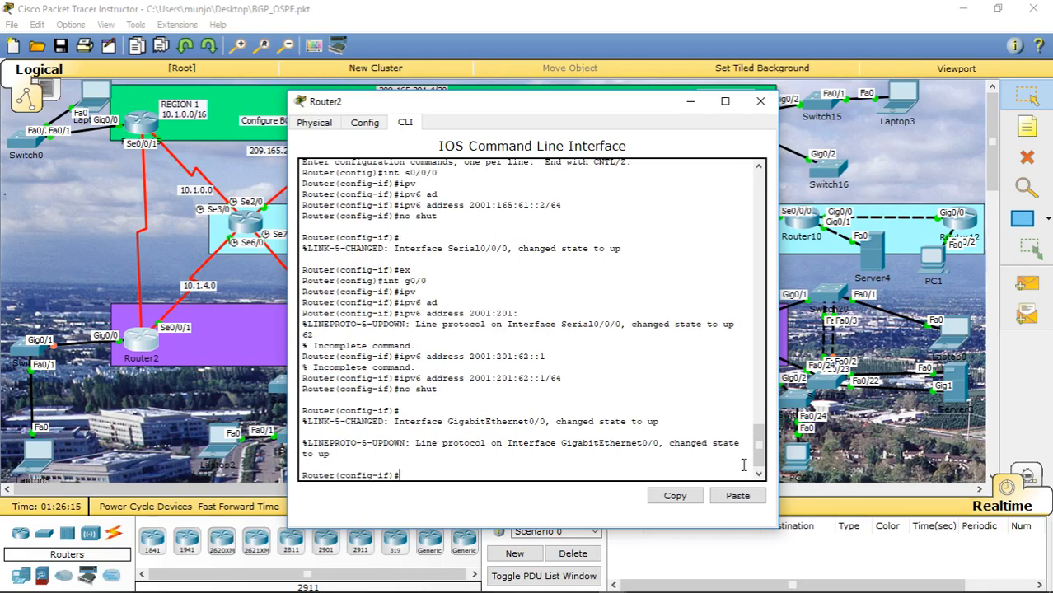
type("ex")
key("Return")
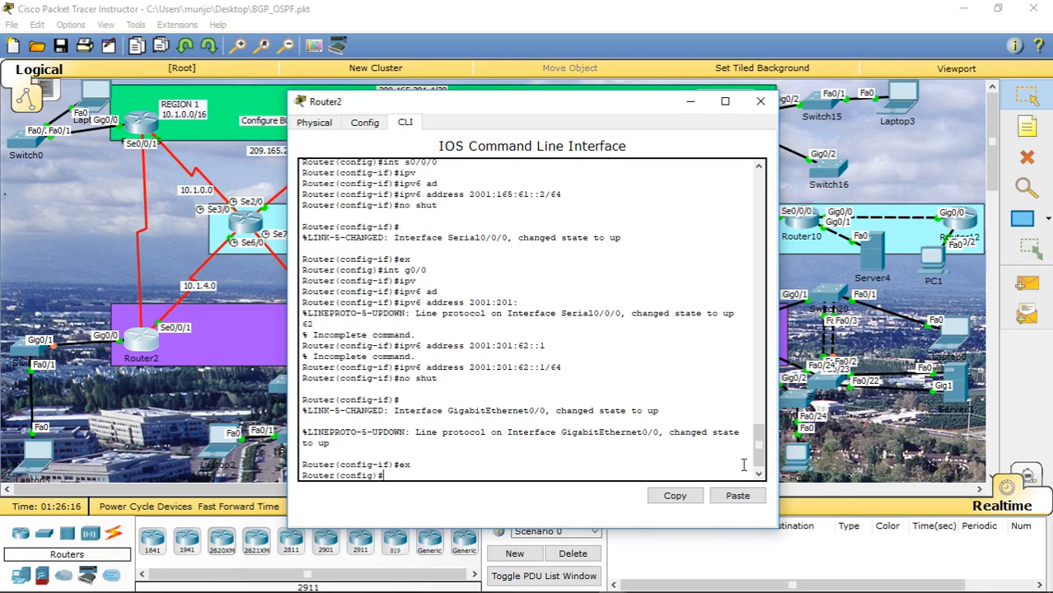
Try to start IPv6 OSPF routing with process ID 1 on Router2.
type("ipv")
key("Tab")
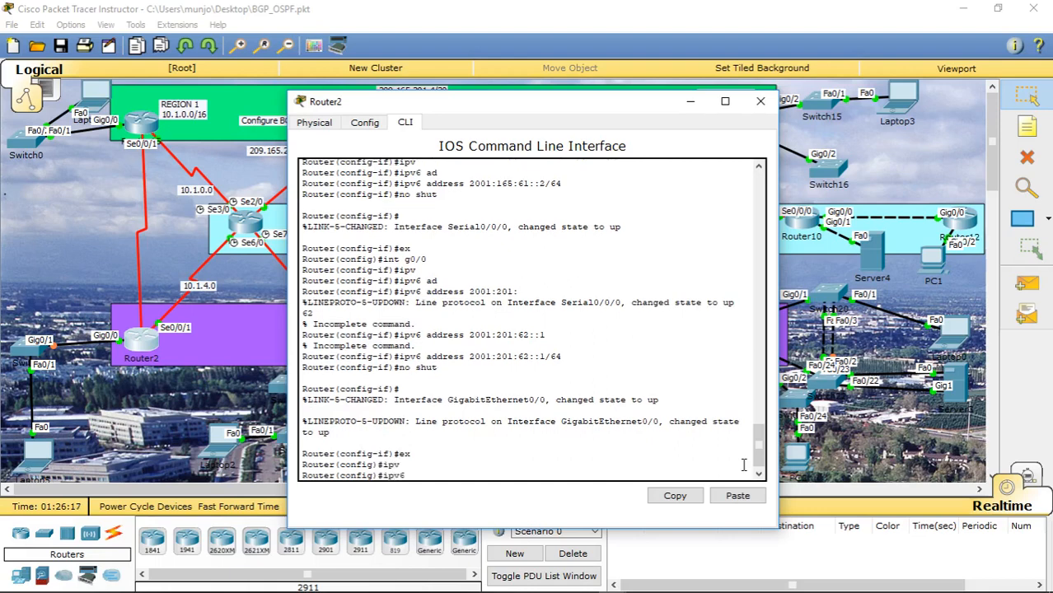
type("router o")
key("Tab")
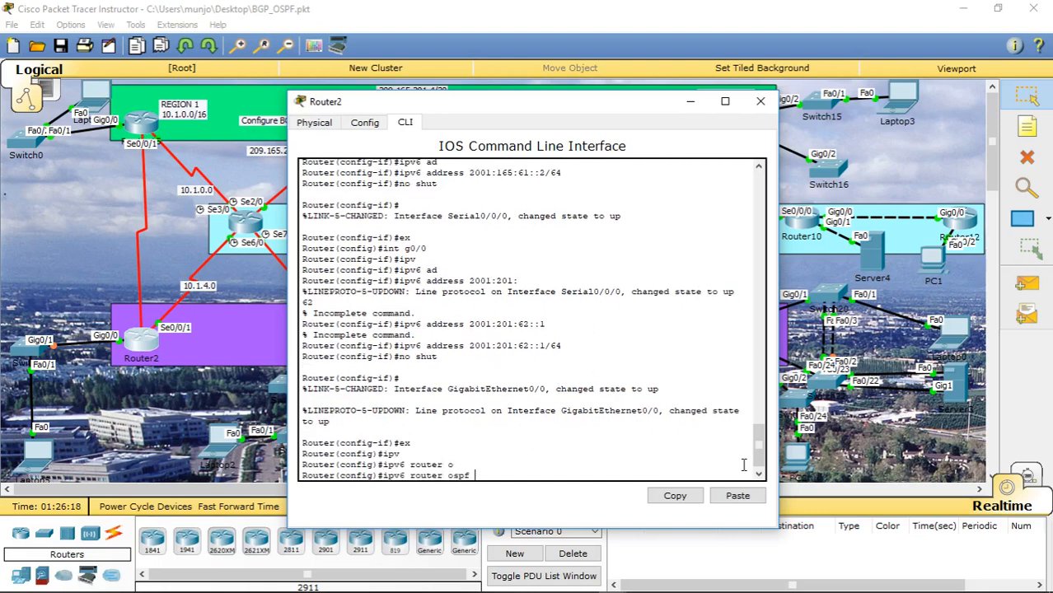
type("1")
key("Return")
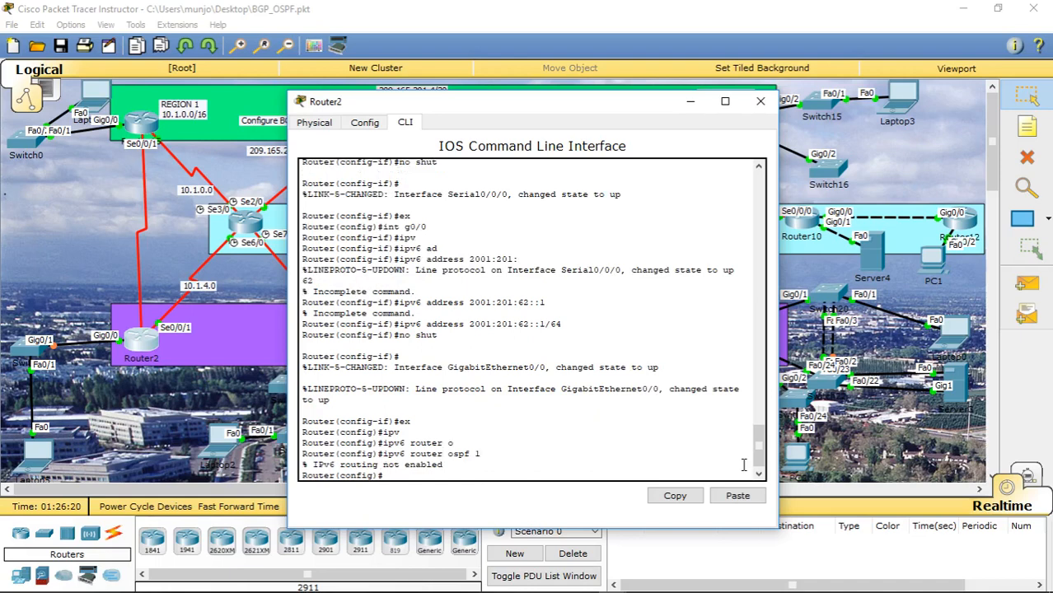
Retry starting IPv6 OSPF with process ID 1 on Router2.
type("ro")
key("Tab")
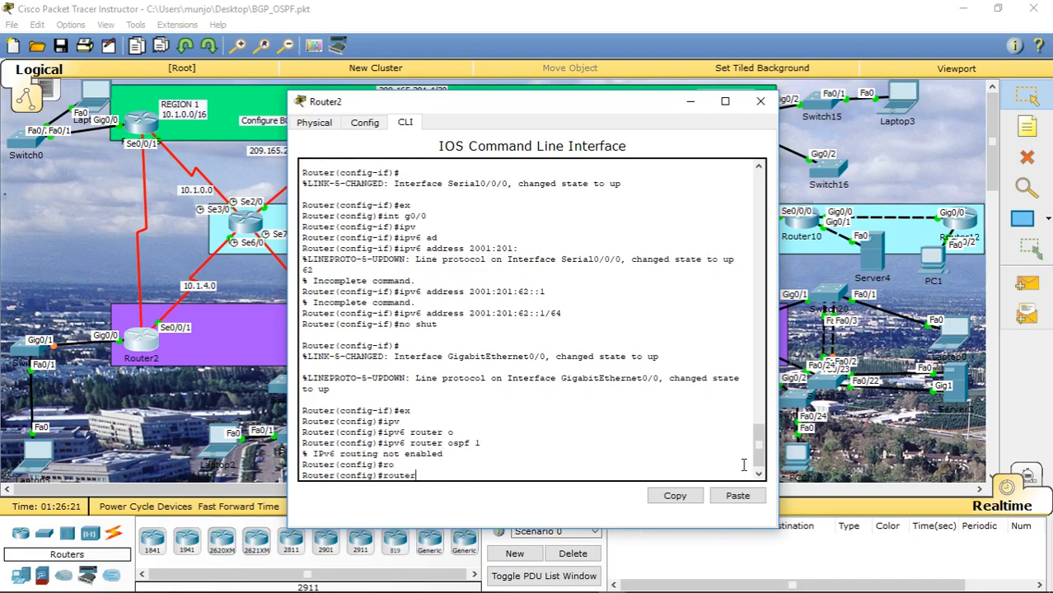
key("Up")
key("Return")
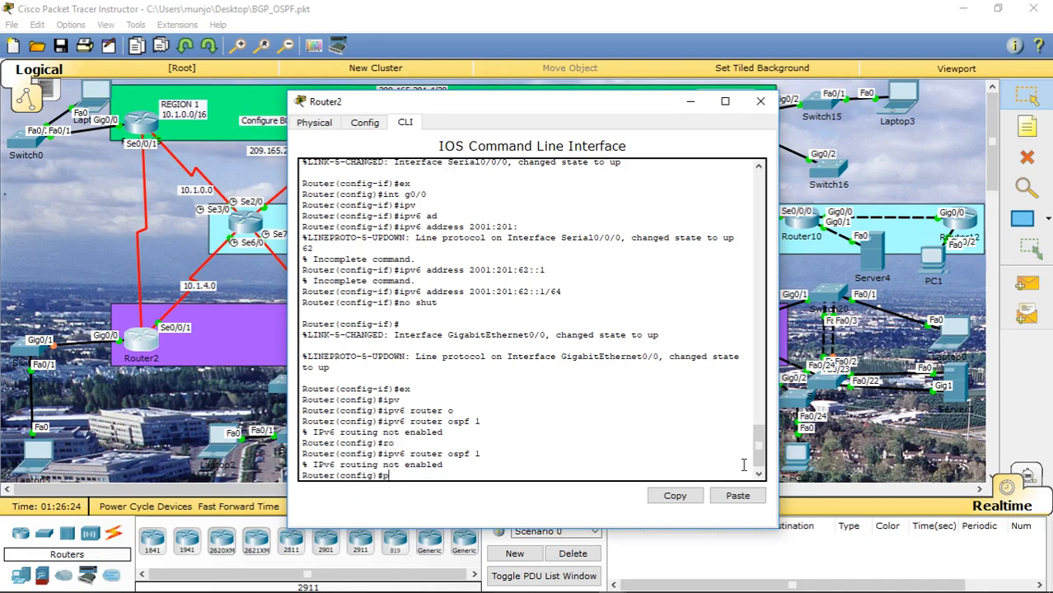
Enable IPv6 unicast routing globally on Router2.
type("ipv")
key("Tab")
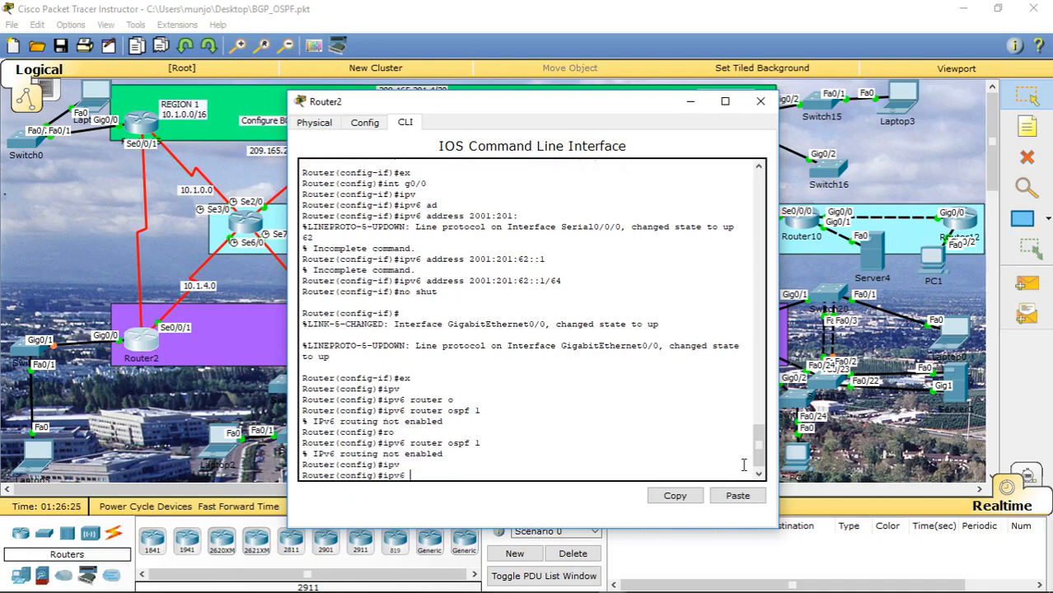
type("u")
key("Tab")
key("Return")
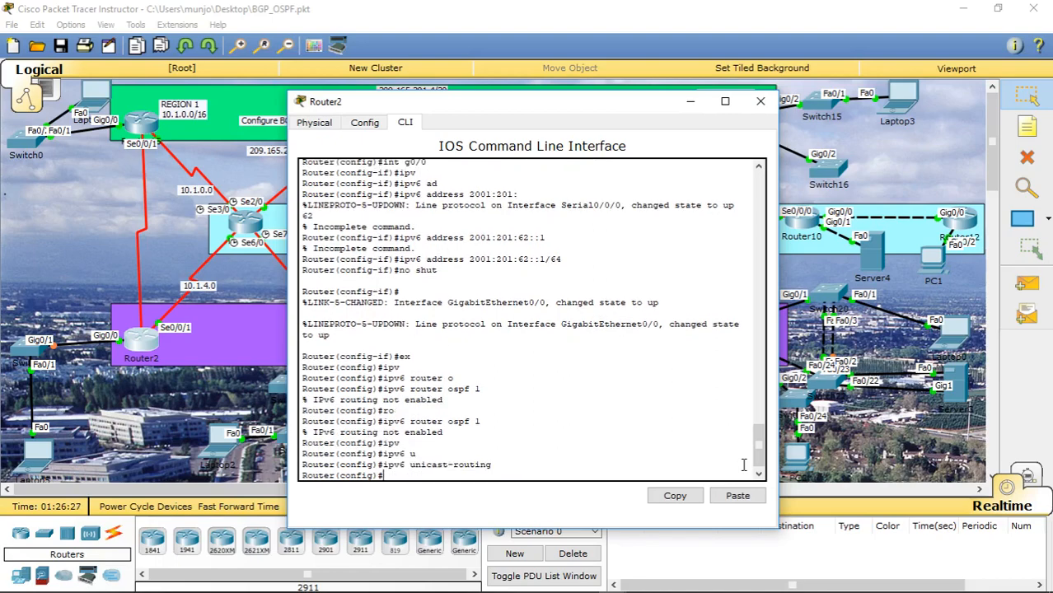
Start IPv6 OSPF routing process 1 on Router2 and enter its router configuration mode.
type("ipv")
key("Tab")
type("router")
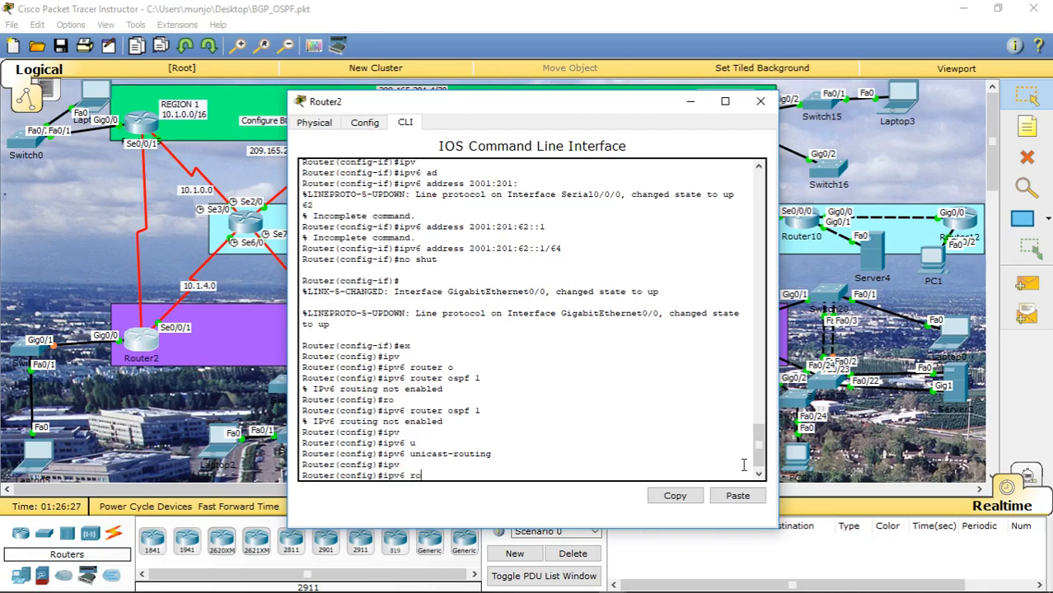
key("Tab")
type("os")
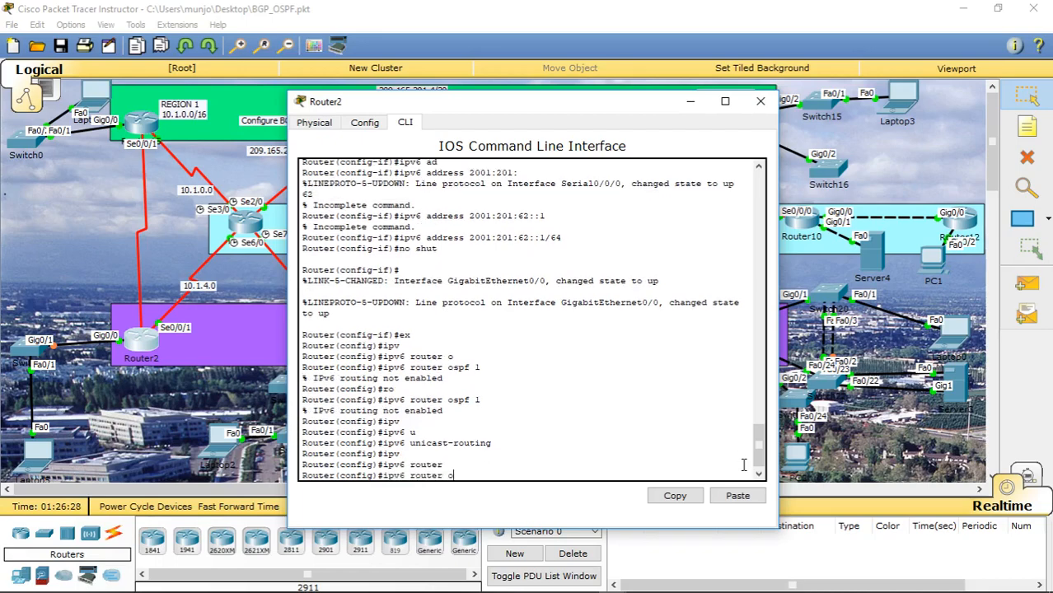
key("Tab")
type("1")
key("Return")
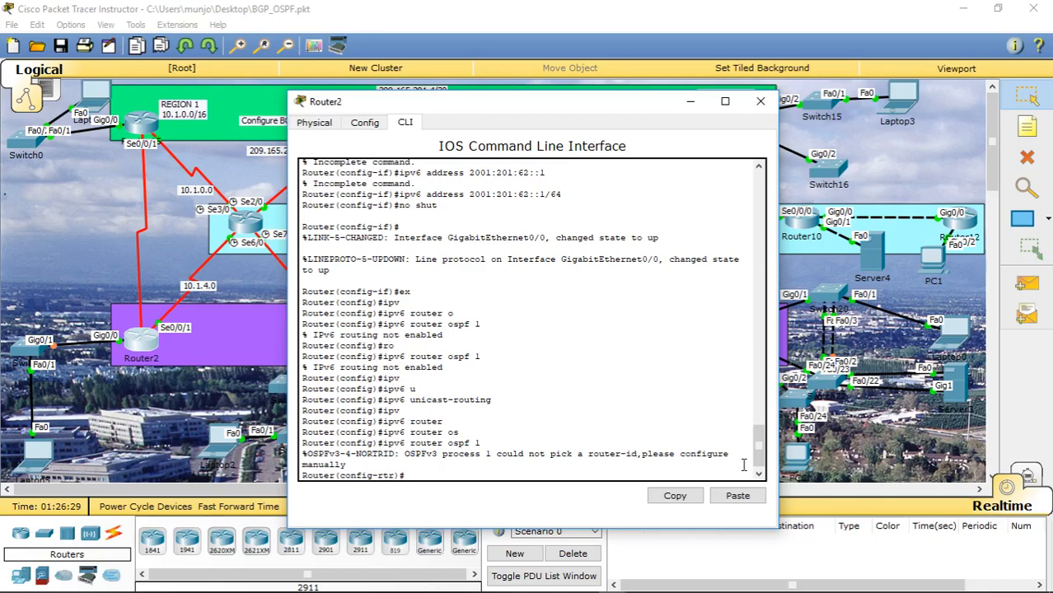
Set the OSPFv3 router ID of Router2 to 2.2.2.2.
type("ro")
key("Tab")
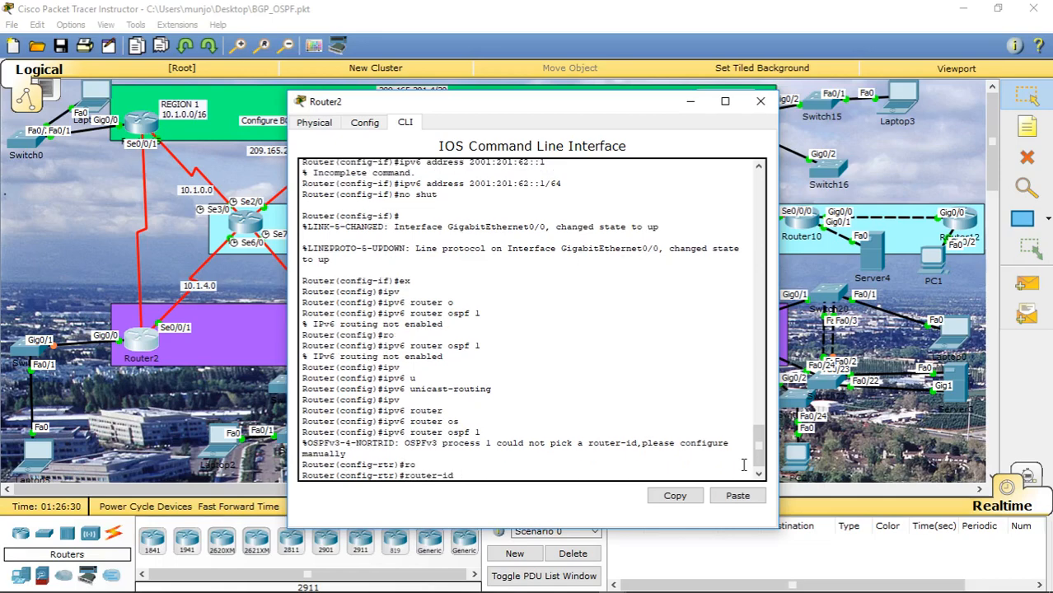
type("2.2.2.2")
key("Return")
Save Router2's running configuration with do wr and return to global configuration mode.
type("do w")
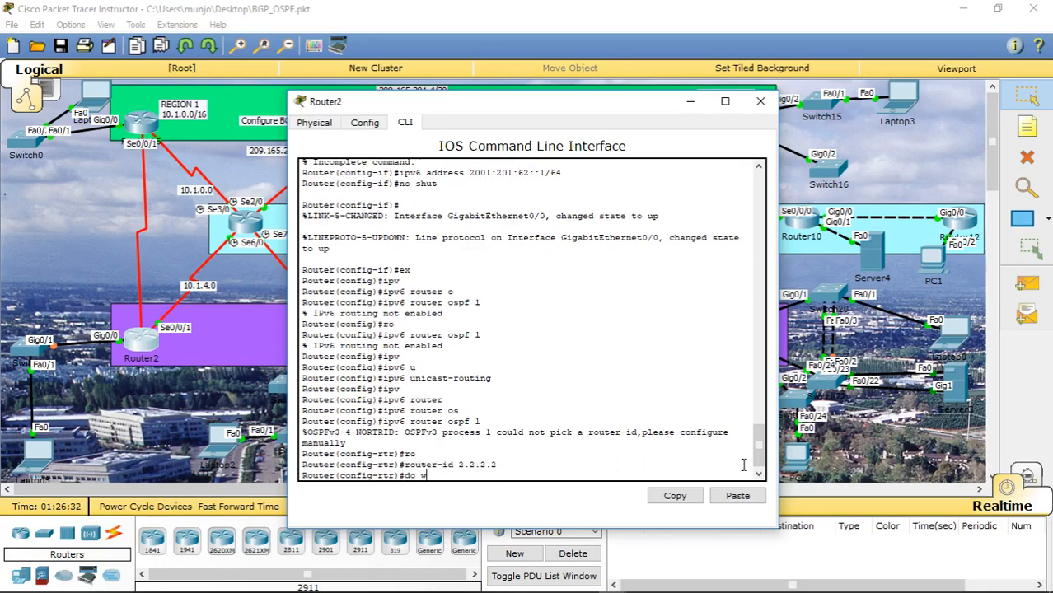
type("r")
key("Return")
type("ex")
key("Return")
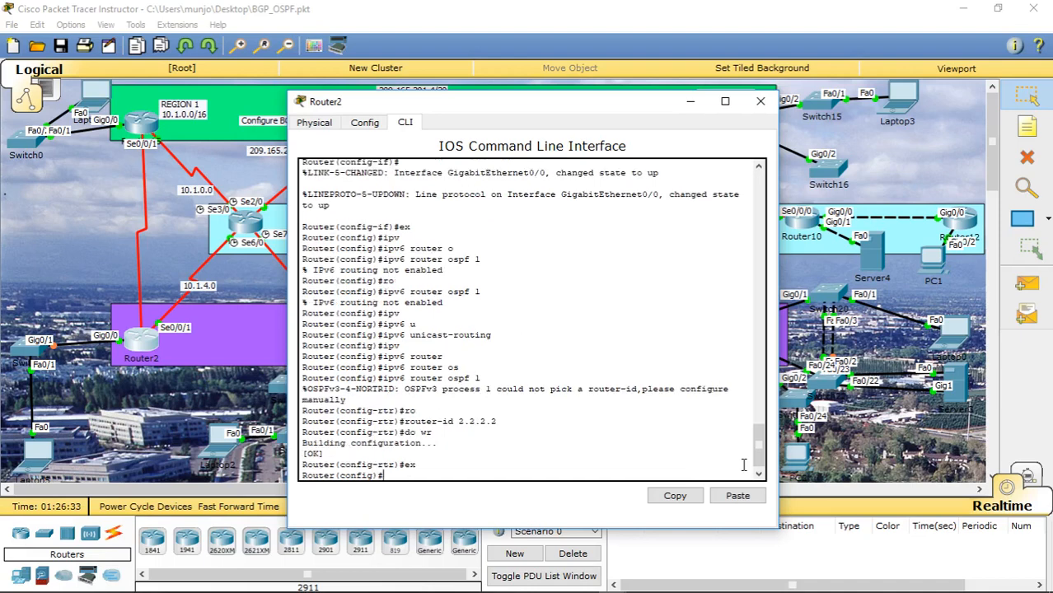
Assign Router2's interface g0/0 to IPv6 OSPF process 1 area 0 and save the configuration.
type("int g/0")
key("Left")
key("Left")
type("0")
key("Return")
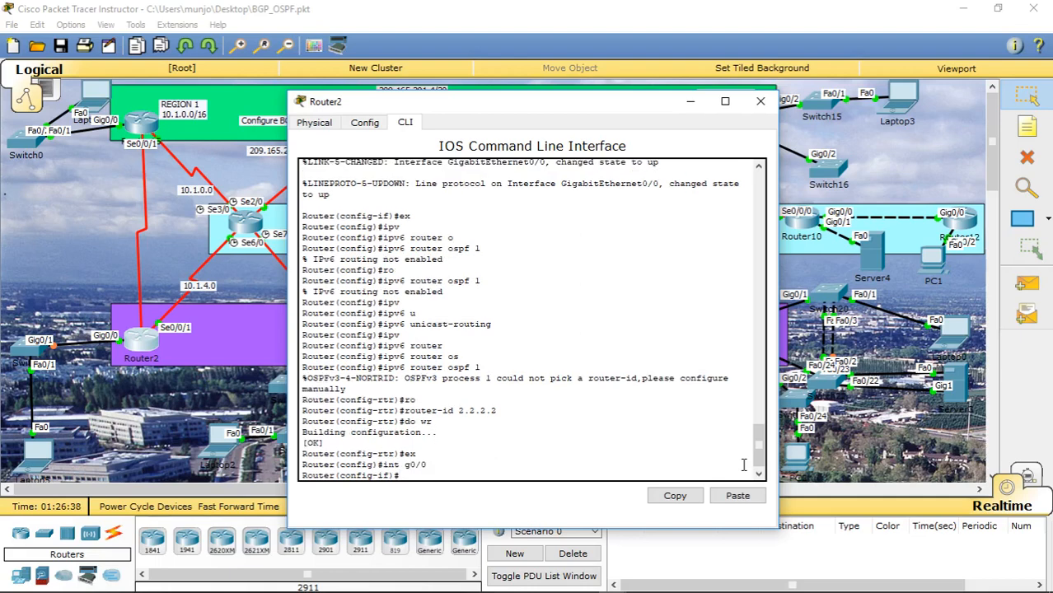
type("ipv")
key("Tab")
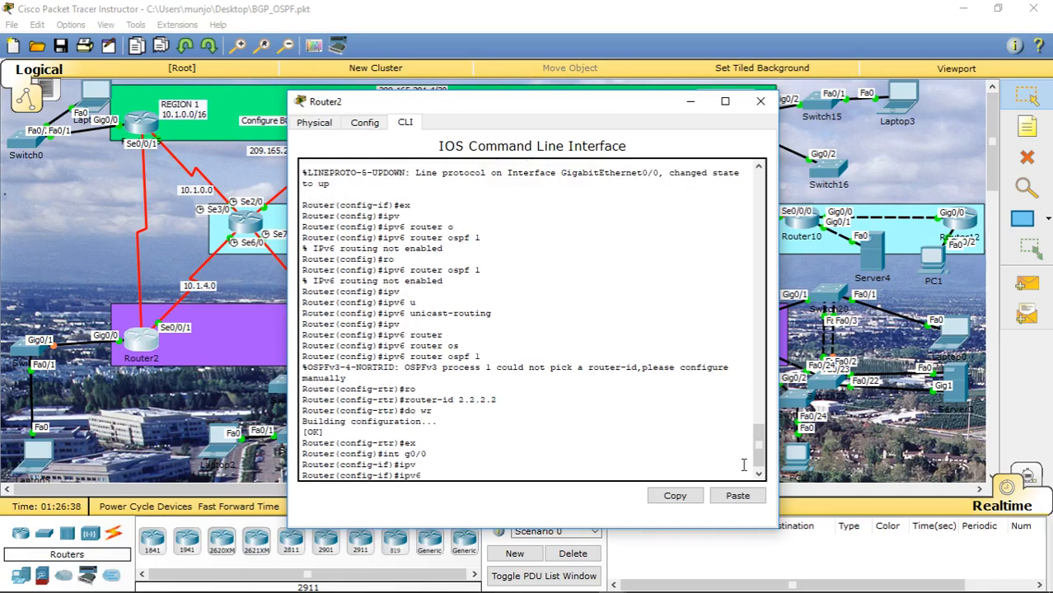
type("os")
key("Tab")
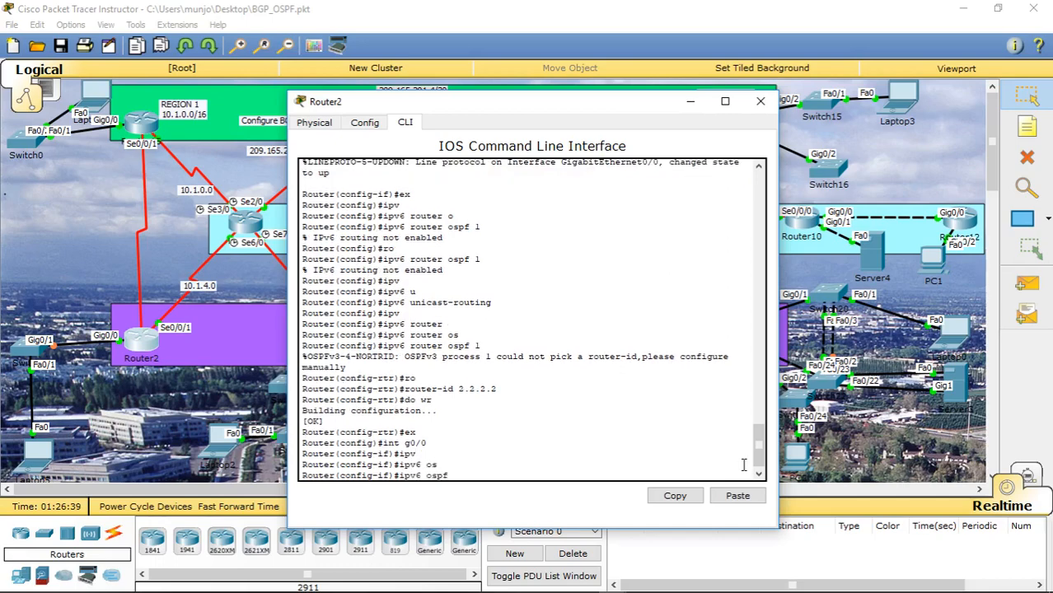
type("1 ar")
key("Tab")
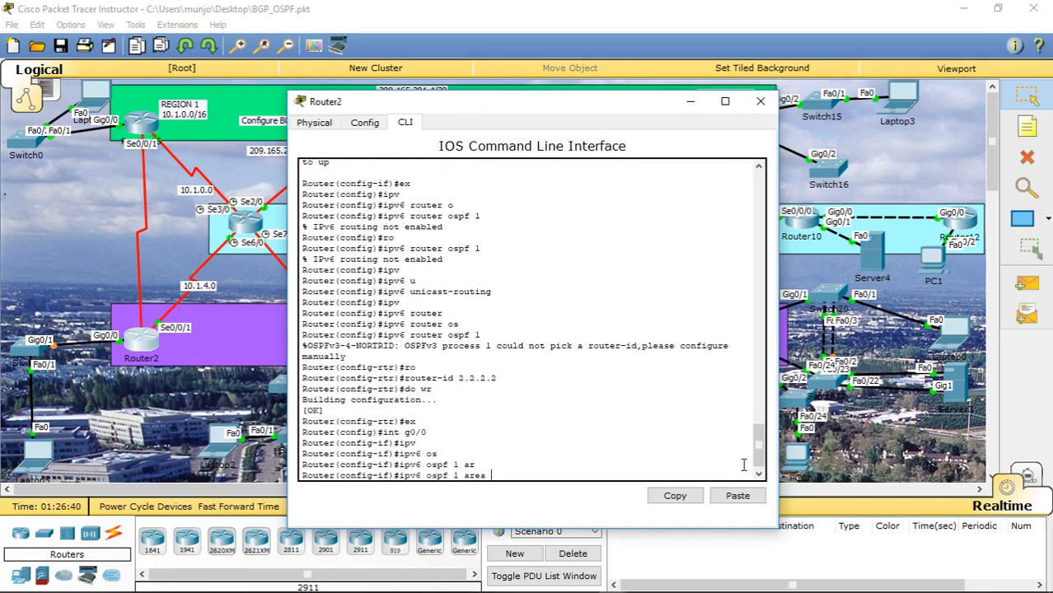
type("0")
key("Return")
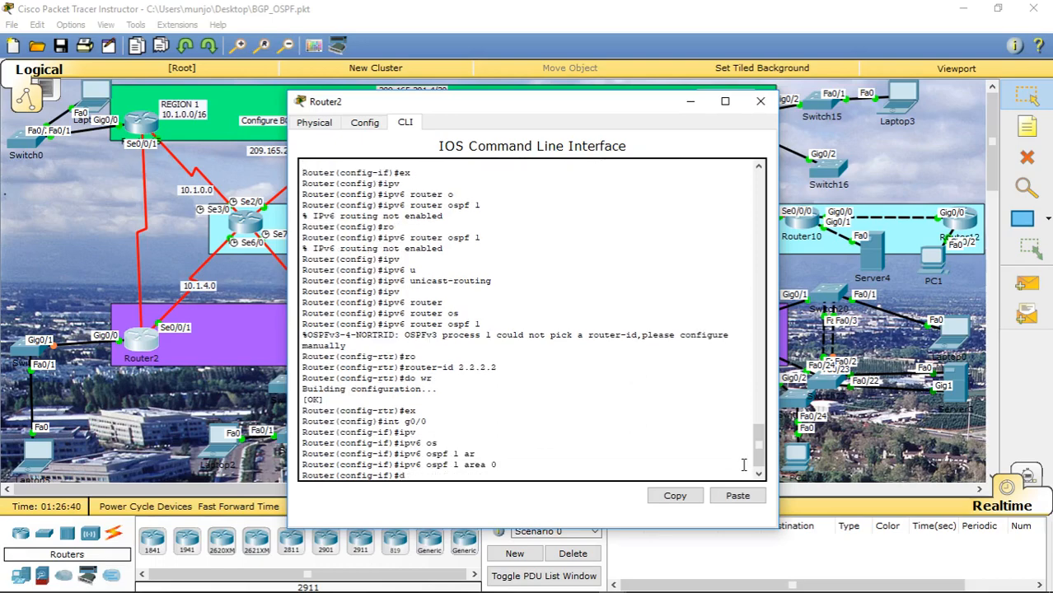
type("do wr")
key("Return")
Assign Router2's interface s0/0/0 to IPv6 OSPF process 1 area 0 and save the configuration.
key("Up")
key("Up")
key("Up")
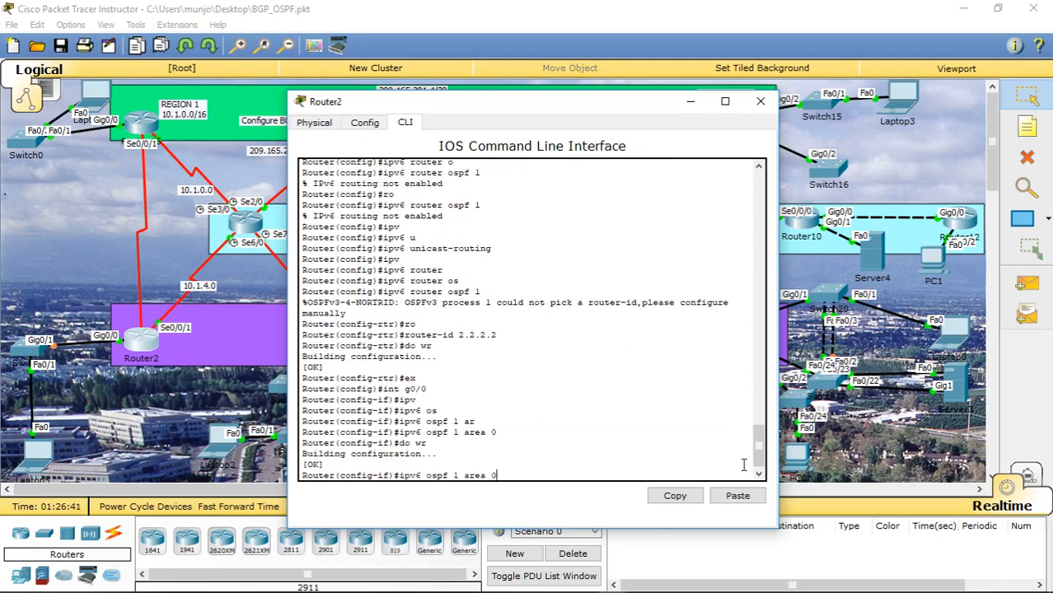
key("BackSpace")
key("BackSpace")
key("BackSpace")
key("BackSpace")
type("s0/0/0")
key("Return")
type("ipv6 ospf 1 area 0")
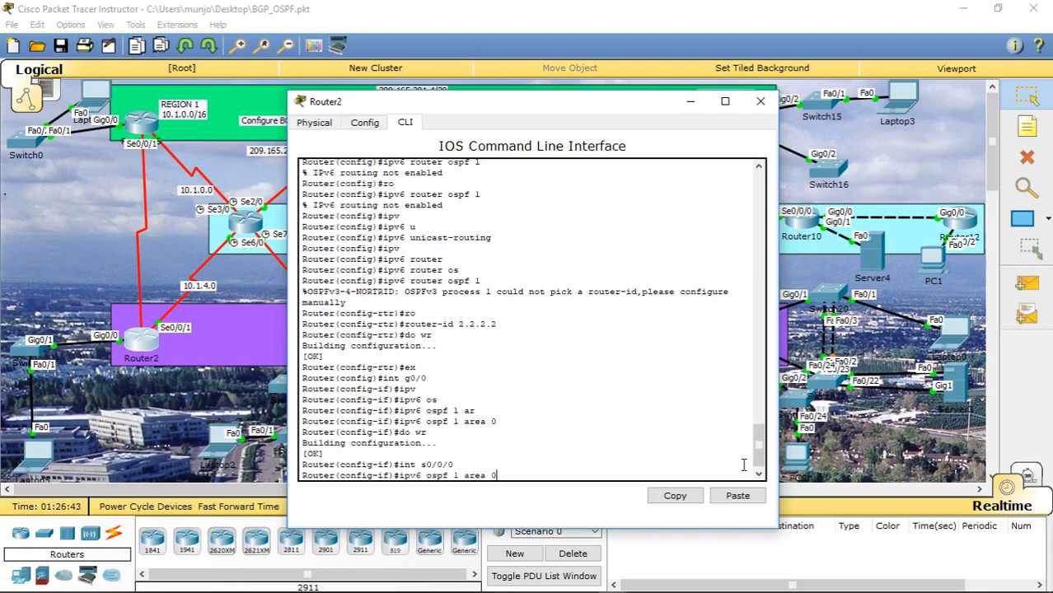
key("Return")
type("do wr")
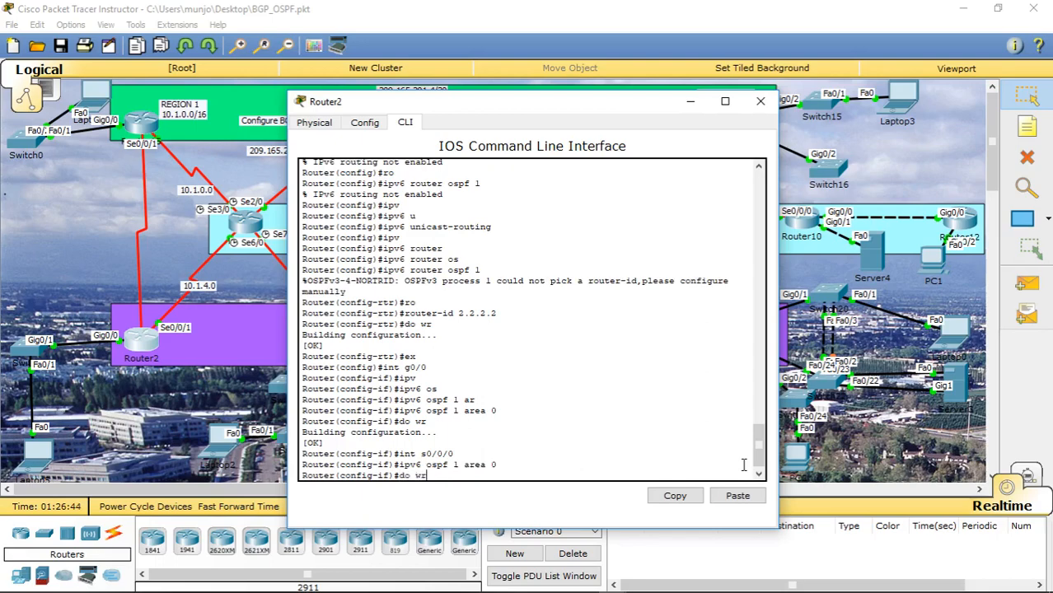
key("Return")
Leave Router2's configuration modes and return to the privileged EXEC prompt.
type("ex")
key("Return")
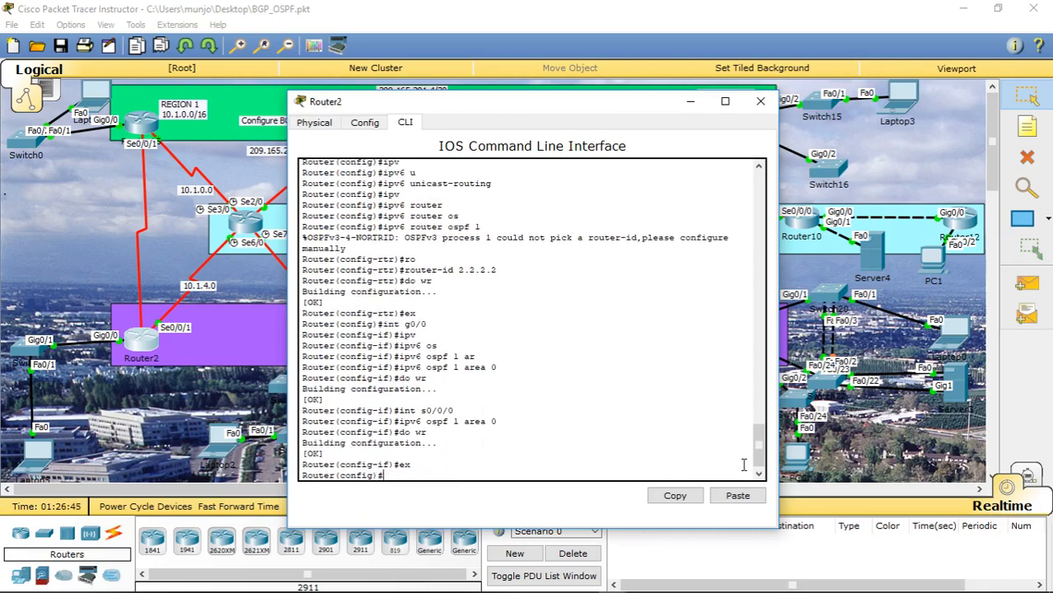
type("ex")
key("Return")
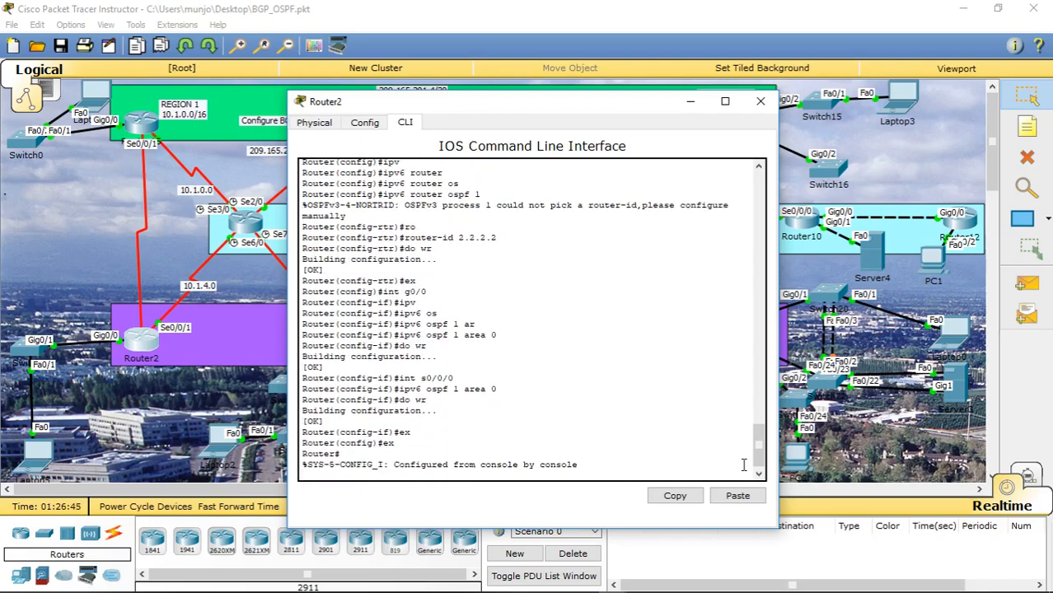
key("Return")
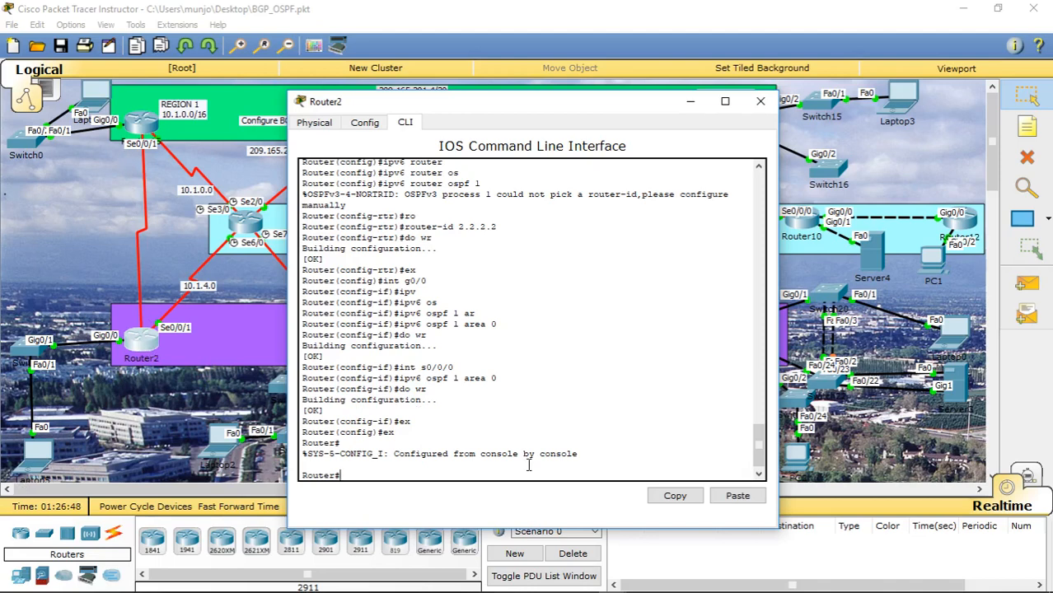
Display Router2's IPv6 routing table with show ipv6 route and examine the Serial0/0/0 entries.
type("sh")
key("Tab")
type("ip")
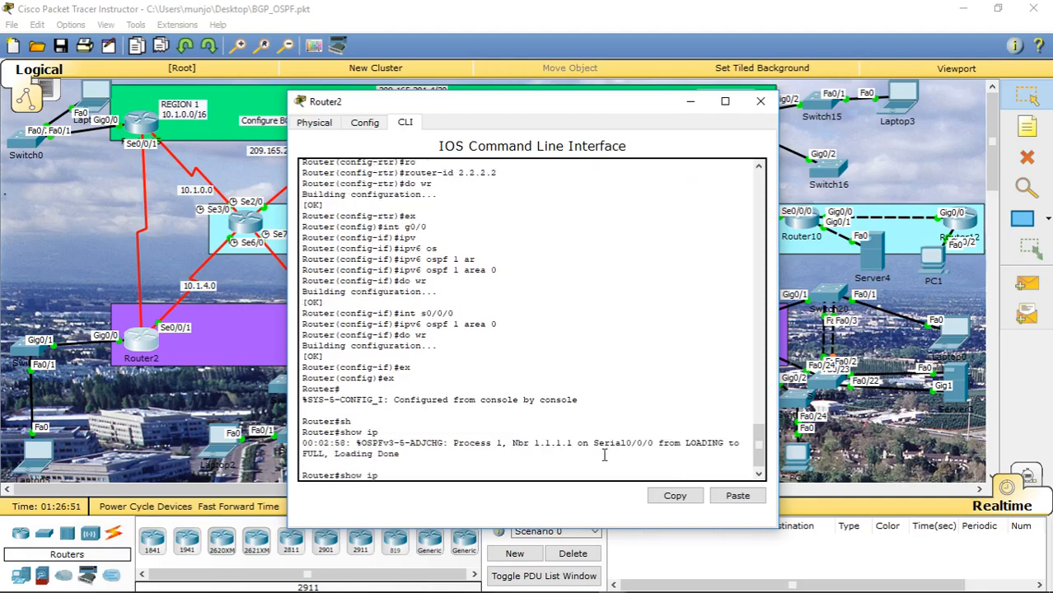
type("v")
key("Tab")
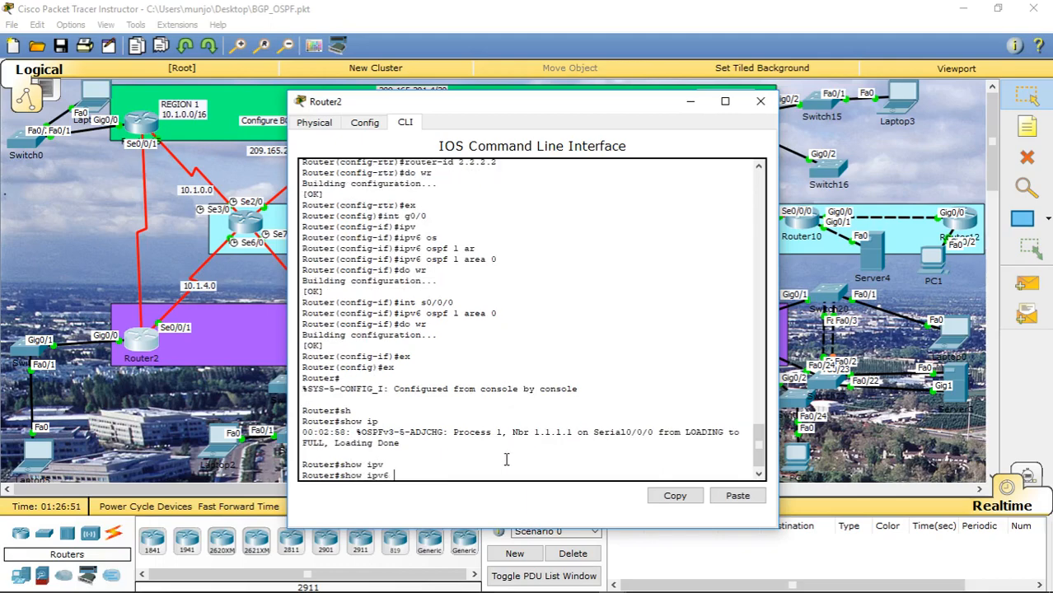
type("r")
key("Tab")
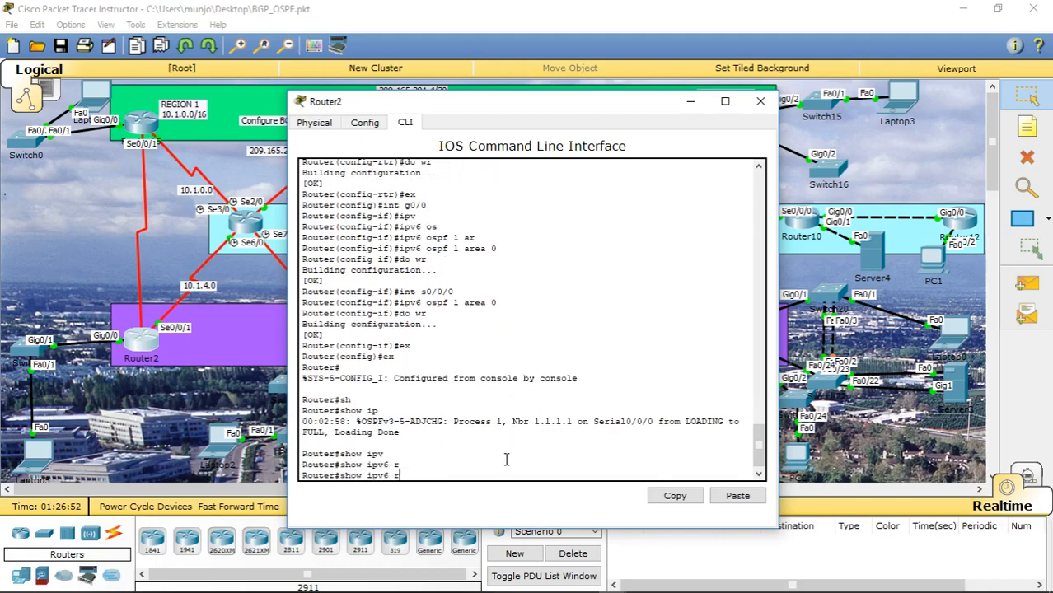
type("o")
key("Tab")
key("Return")
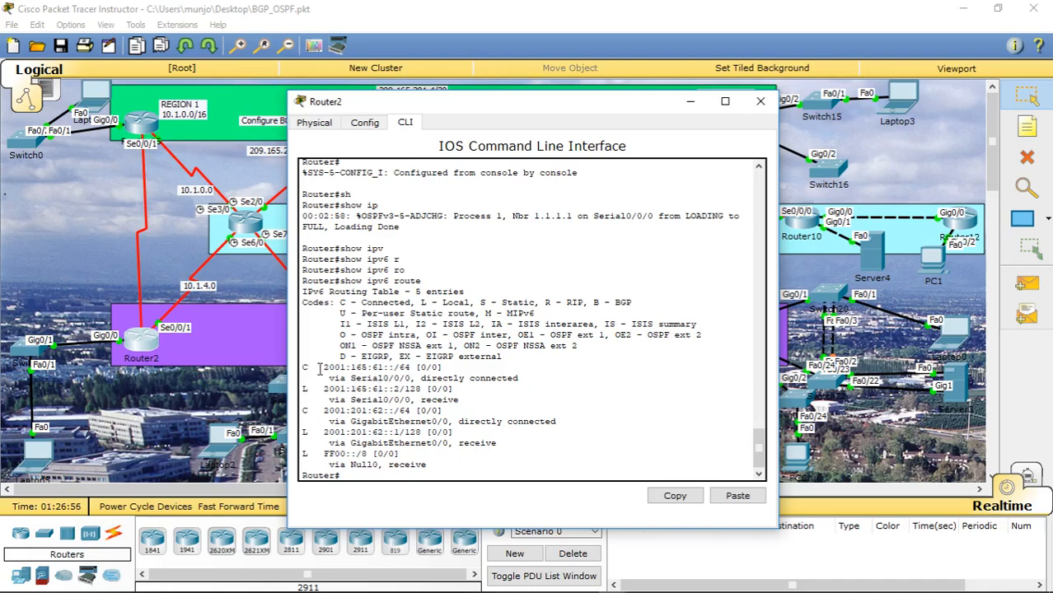
left_click_drag(319, 367, 395, 373)
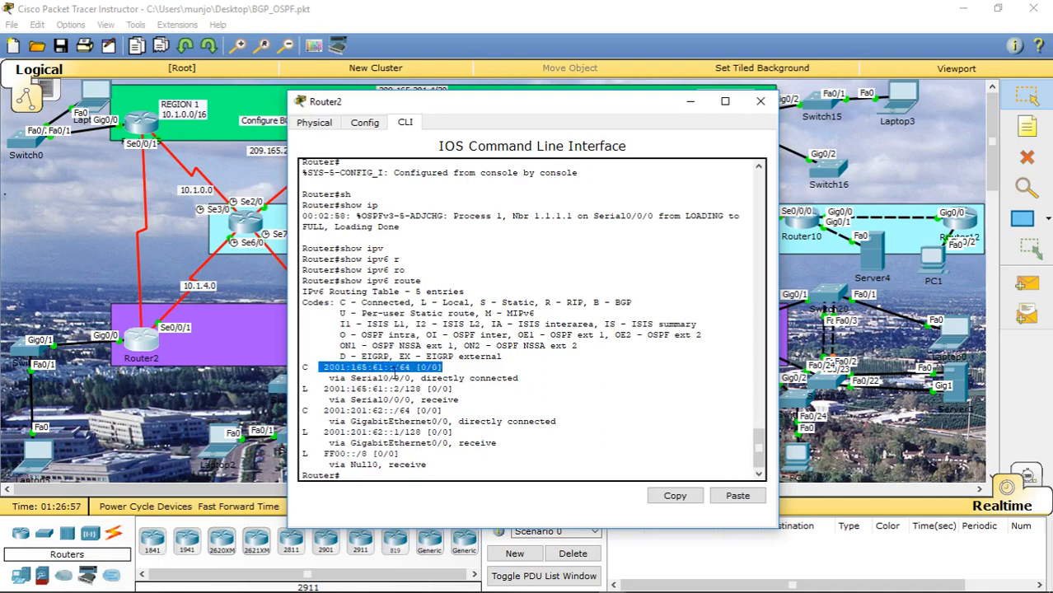
left_click_drag(327, 379, 390, 380)
left_click_drag(419, 378, 471, 392)
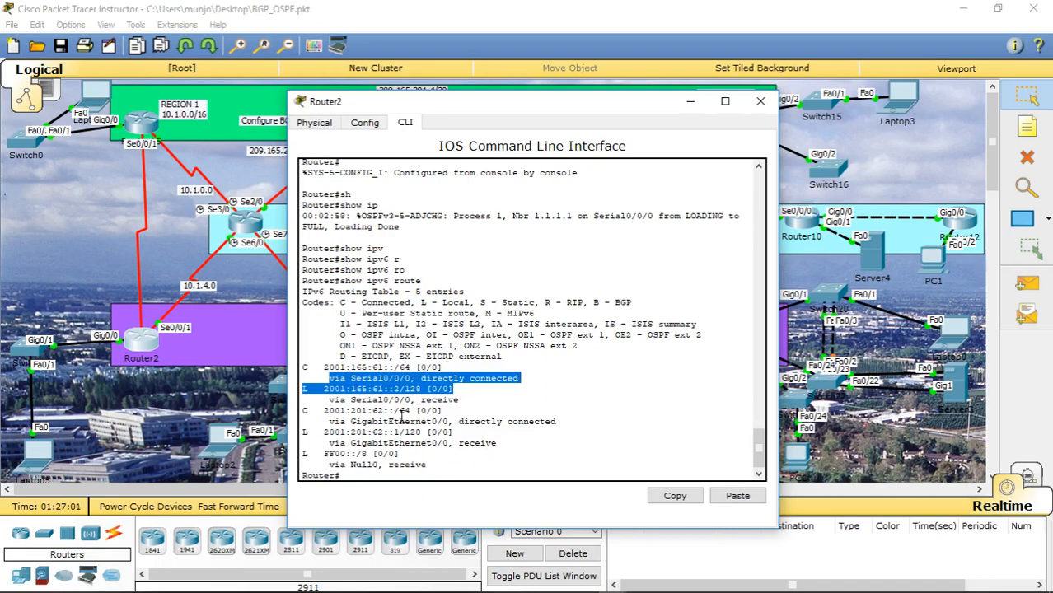
left_click(369, 478)
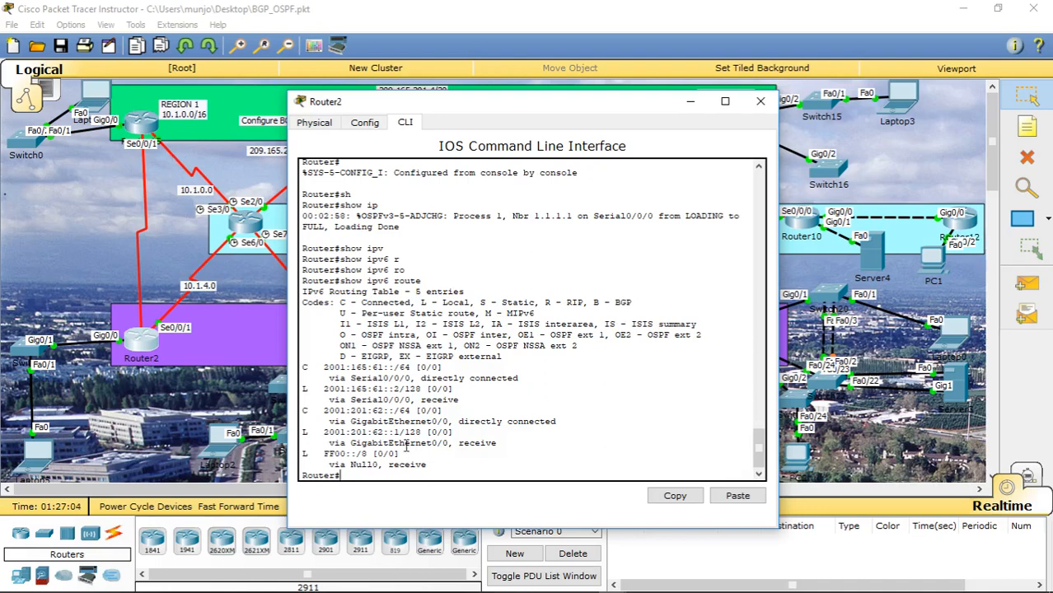
Ping 2001:201:60::1 from Router2 and examine the echo replies.
type("p")
key("BackSpace")
type("ing 2001:201:60::1")
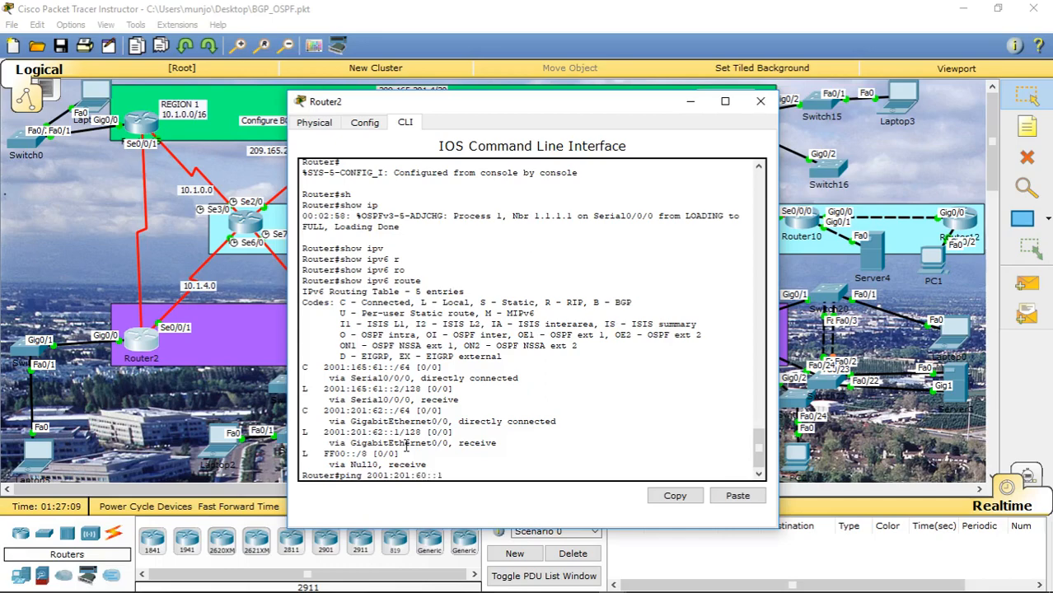
key("Return")
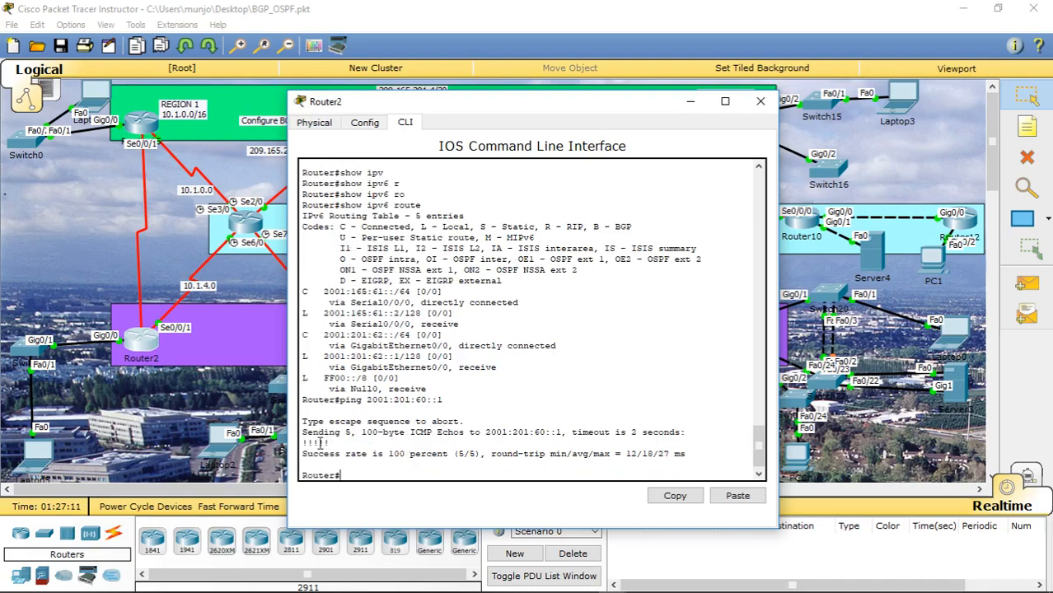
left_click_drag(337, 443, 301, 445)
Minimize the Router2 window and send a simple PDU from Laptop4 to Router2.
left_click(692, 103)
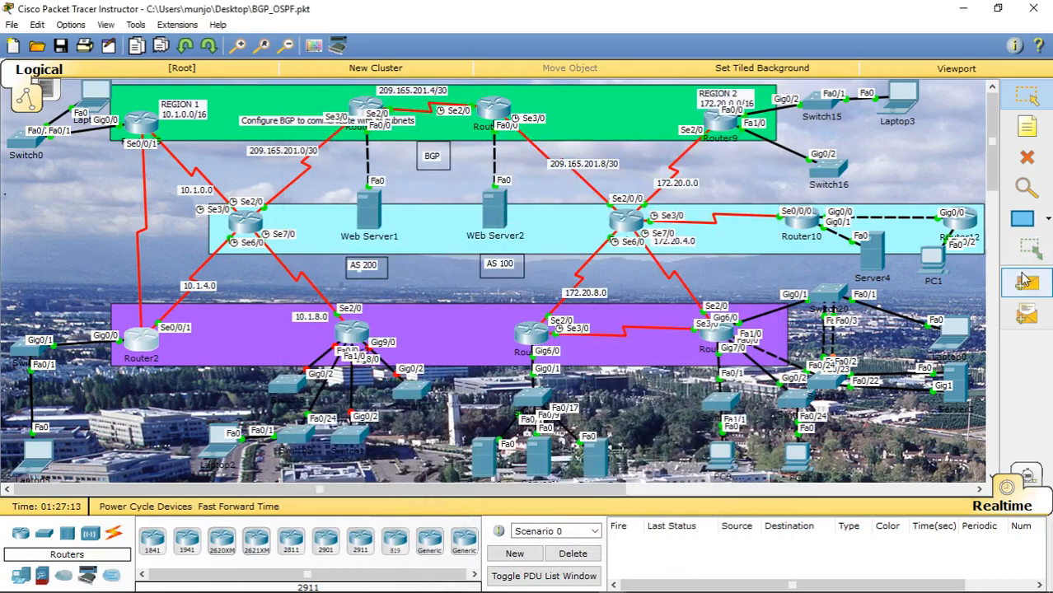
left_click(1024, 281)
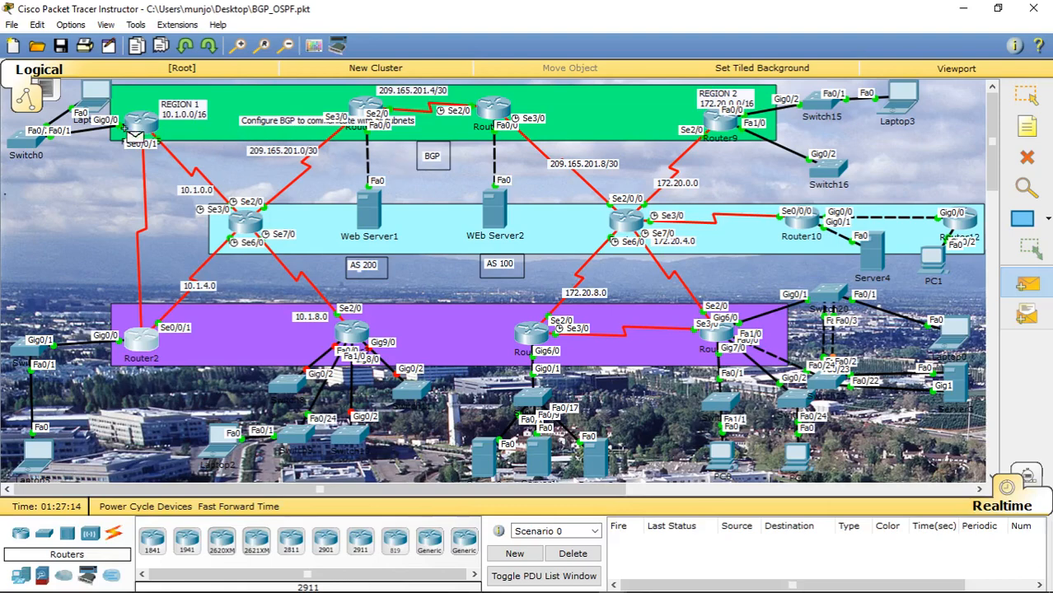
left_click(100, 99)
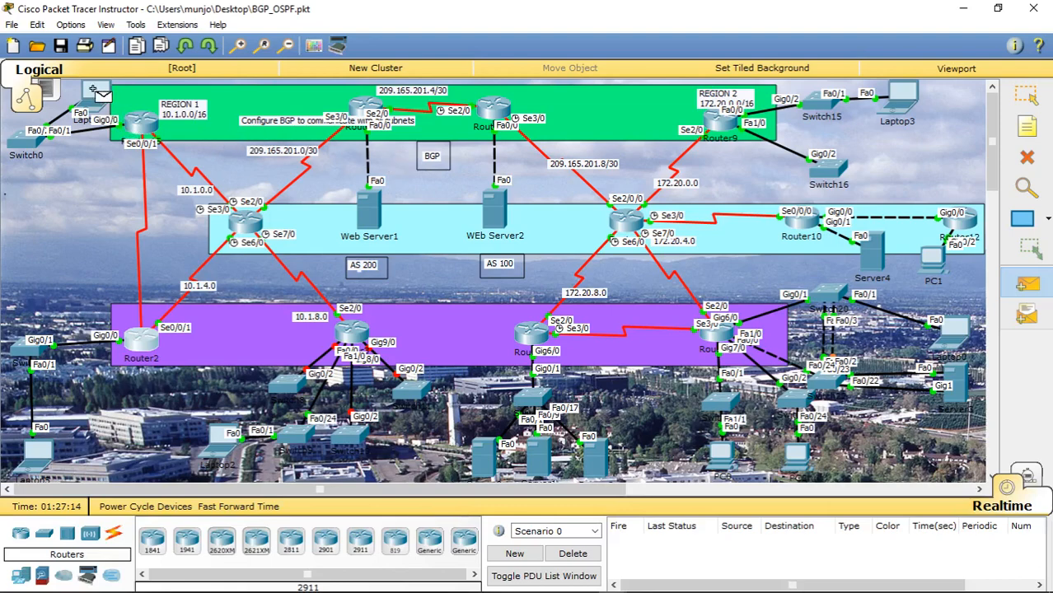
left_click(145, 346)
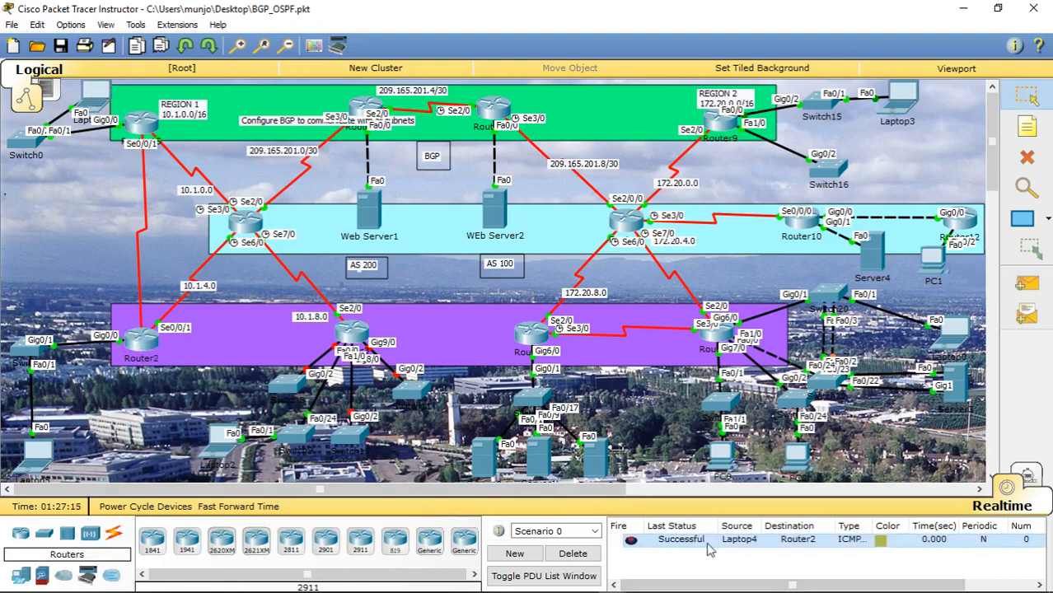
Send a simple PDU from Laptop5 to Laptop4 to test connectivity between the two LANs.
left_click(1024, 284)
left_click(42, 452)
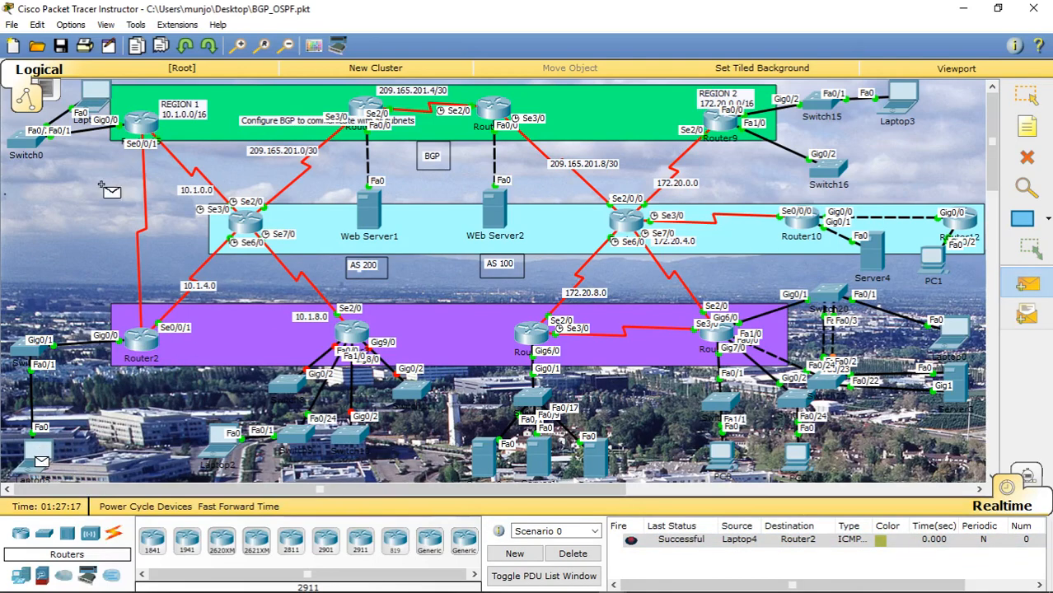
left_click(97, 93)
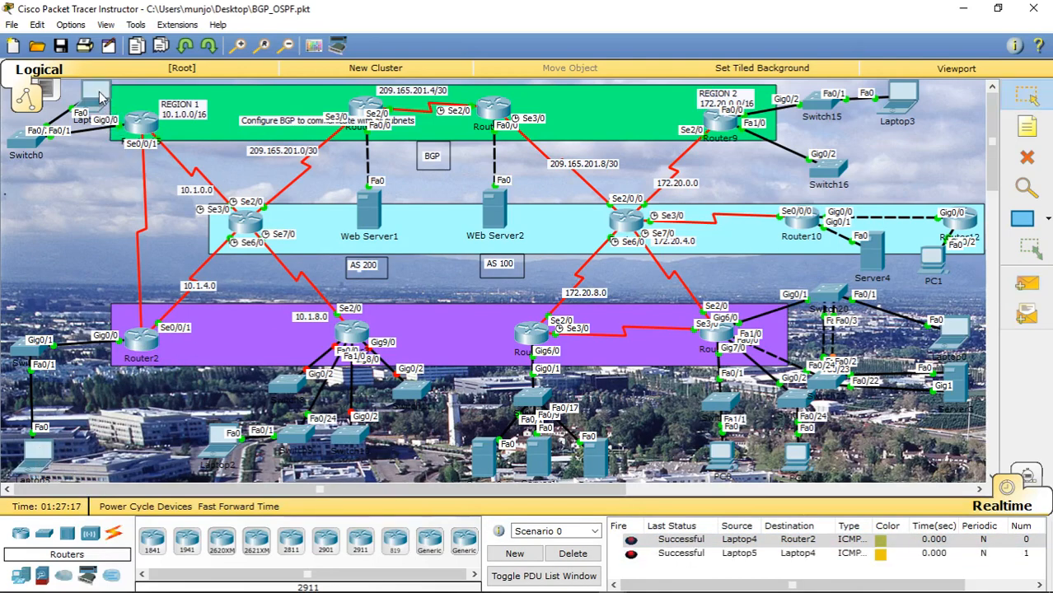